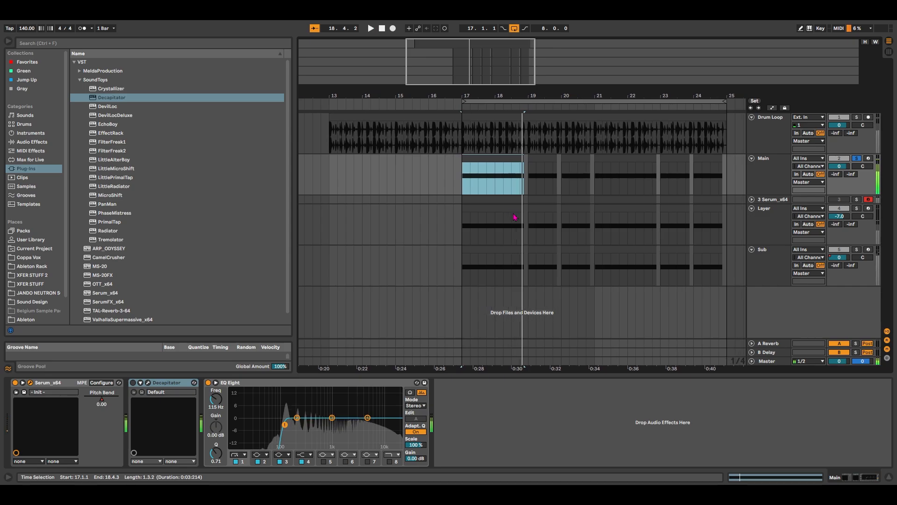
# Play the Layer and Sub tracks on their own to hear each part, and return to the Main track
pyautogui.click(775, 226)
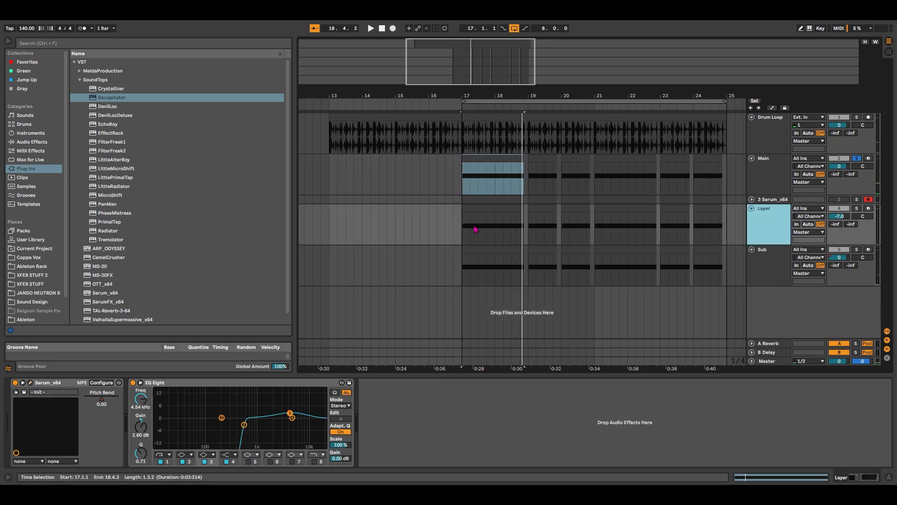
pyautogui.press('space')
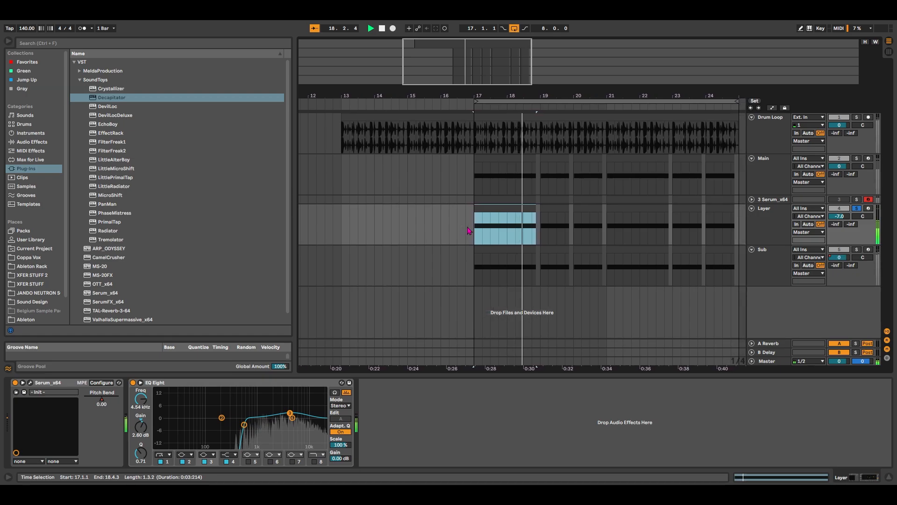
pyautogui.press('space')
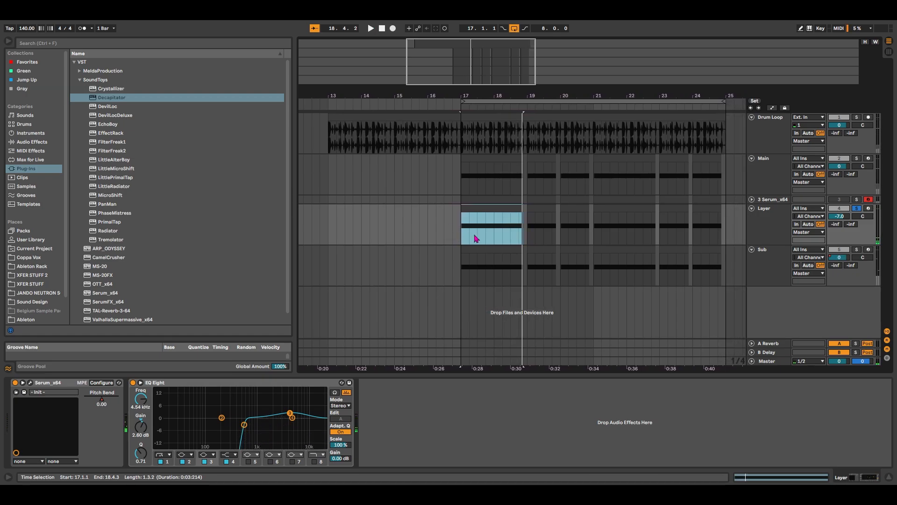
pyautogui.press('Down')
pyautogui.press('space')
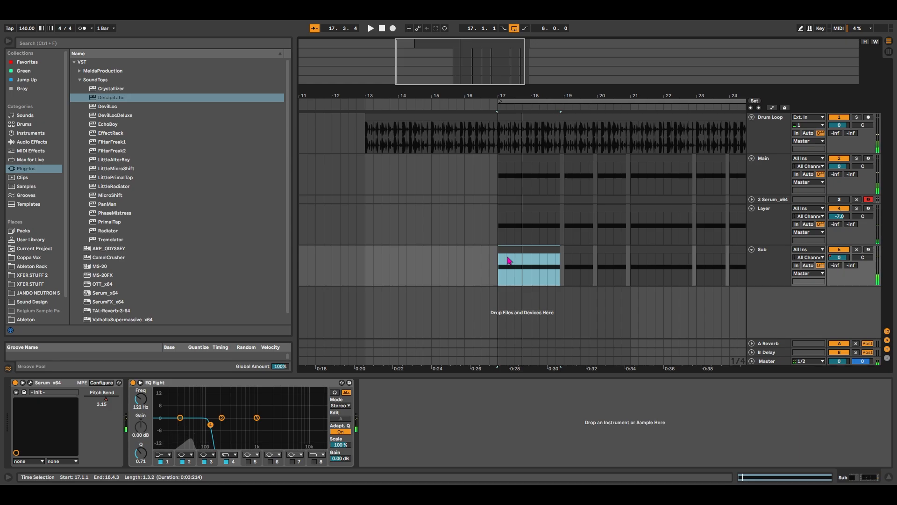
pyautogui.press('Up')
pyautogui.press('Up')
pyautogui.press('Up')
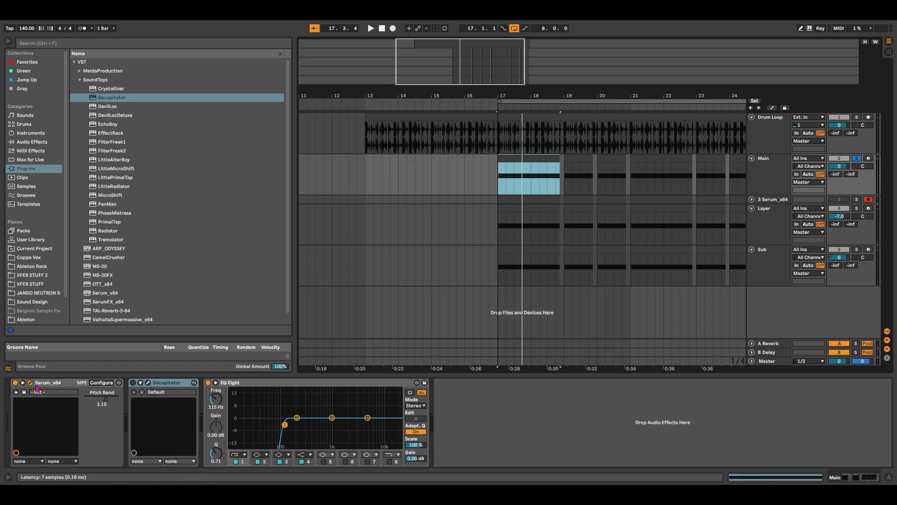
# Open Serum on track 3, enable its sine sub oscillator at octave -1, and assign LFO 1 to the sub level
pyautogui.press('Down')
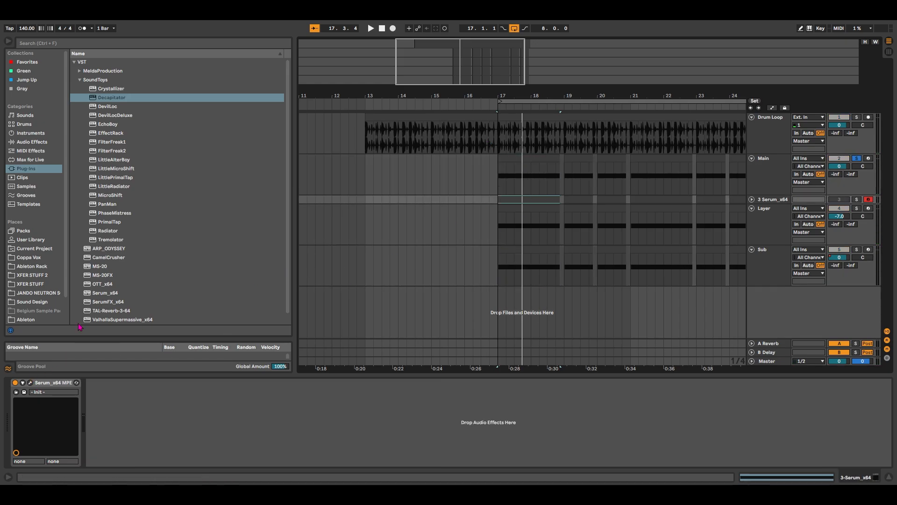
pyautogui.click(30, 383)
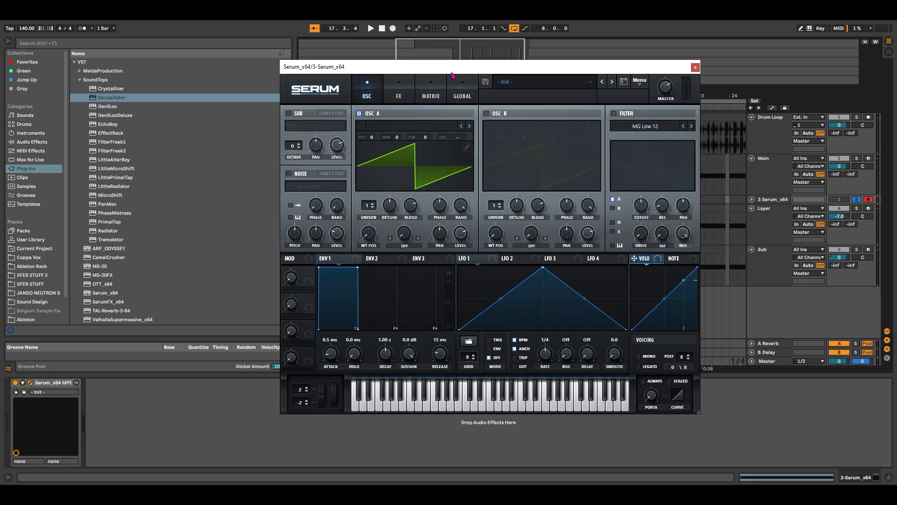
pyautogui.click(289, 113)
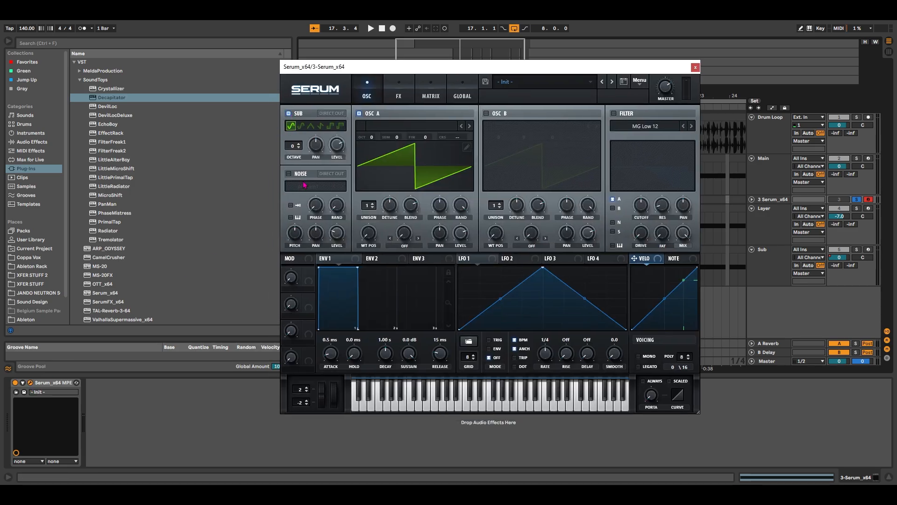
pyautogui.moveTo(292, 149); pyautogui.dragTo(293, 158)
pyautogui.moveTo(339, 147); pyautogui.dragTo(336, 143)
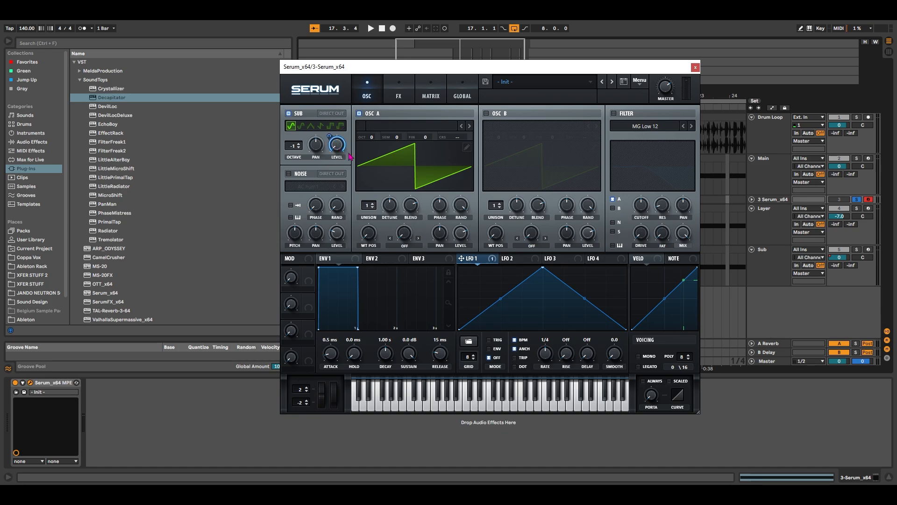
# Load the Analog wavetable Basic Shapes in oscillator A, move it to the square wave, and modulate its level with LFO 1
pyautogui.click(407, 126)
pyautogui.moveTo(406, 137)
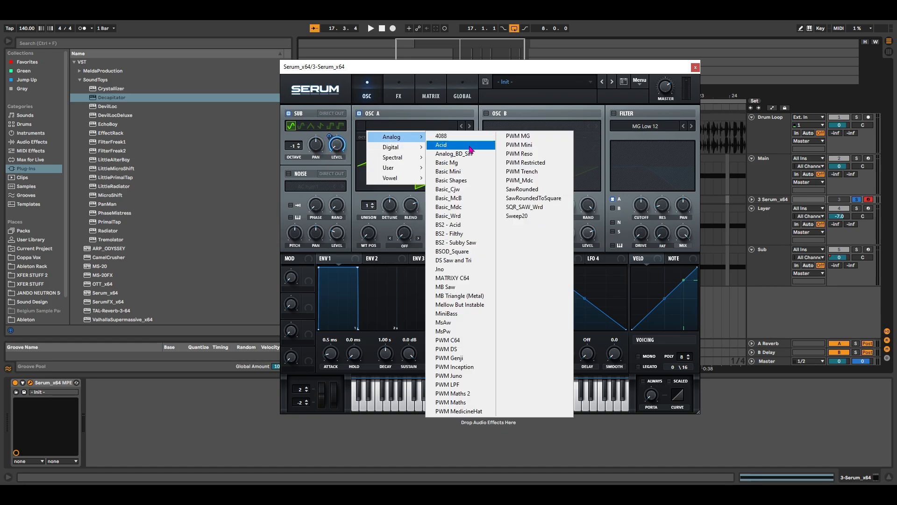
pyautogui.click(465, 182)
pyautogui.moveTo(373, 241); pyautogui.dragTo(381, 196)
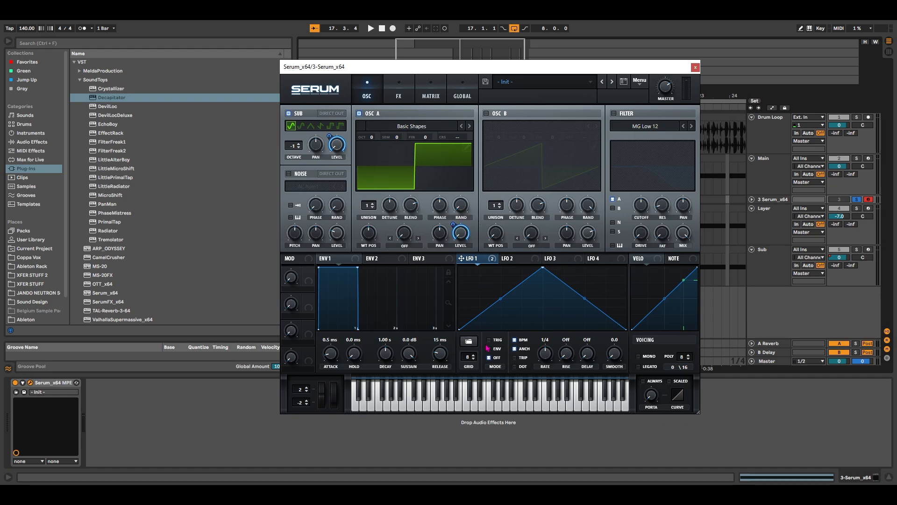
# Set LFO 1 to Trig mode with a 1/16 rate and triplet timing off
pyautogui.moveTo(503, 353)
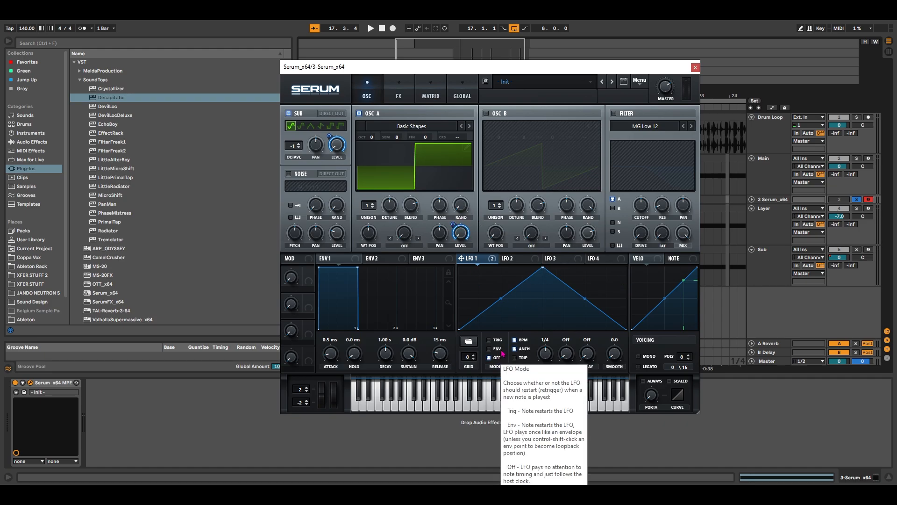
pyautogui.click(489, 340)
pyautogui.moveTo(496, 346)
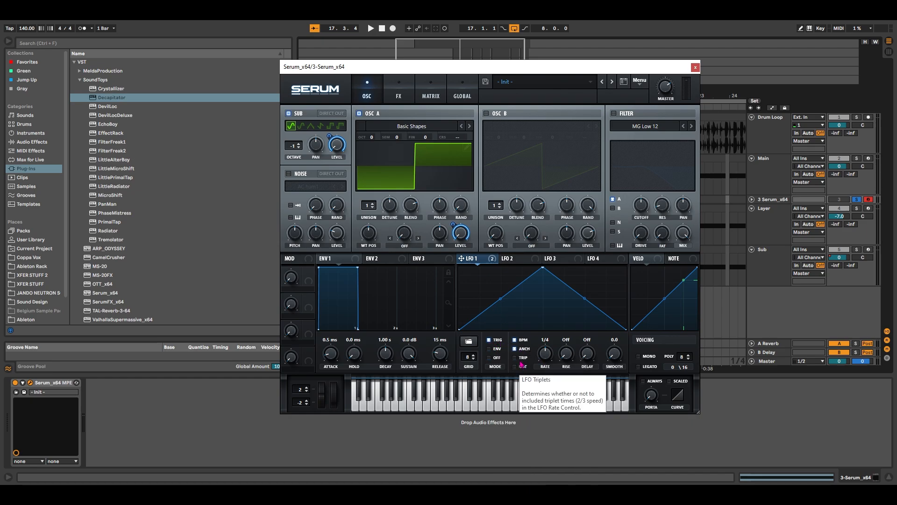
pyautogui.click(515, 357)
pyautogui.moveTo(545, 354); pyautogui.dragTo(545, 350)
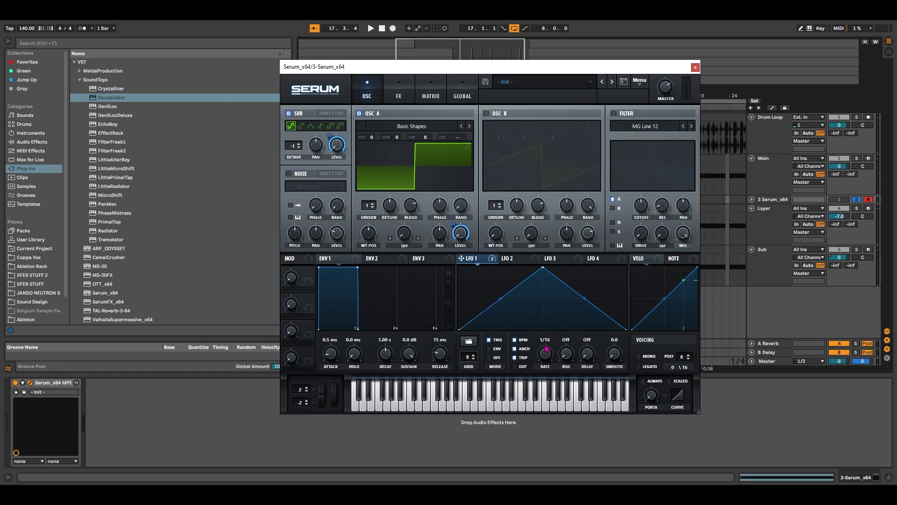
pyautogui.click(516, 358)
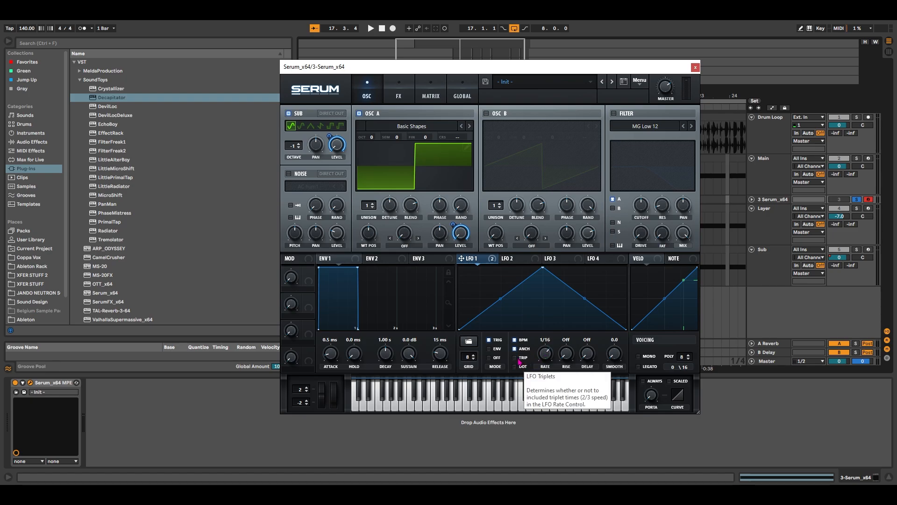
pyautogui.click(528, 357)
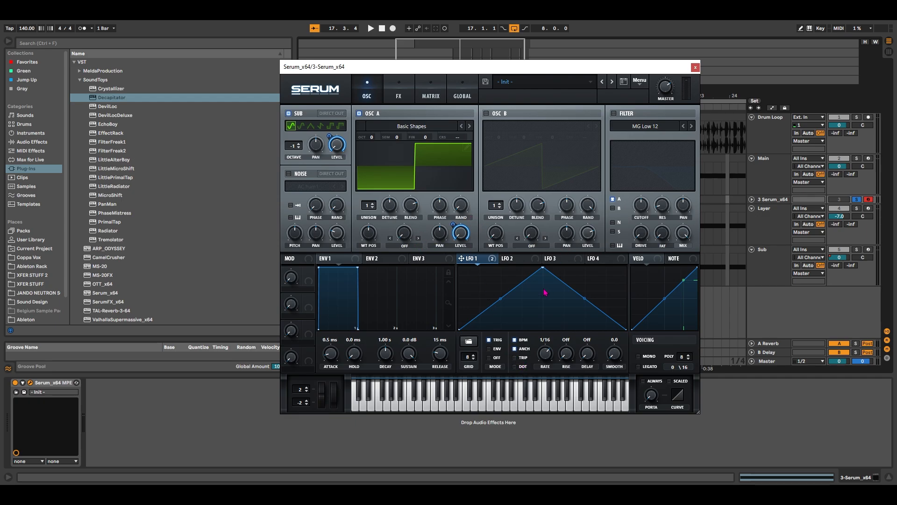
# Shift LFO 1's peak to about the first quarter, bow its falling slope inward, and play back the patch
pyautogui.moveTo(543, 268); pyautogui.dragTo(503, 265)
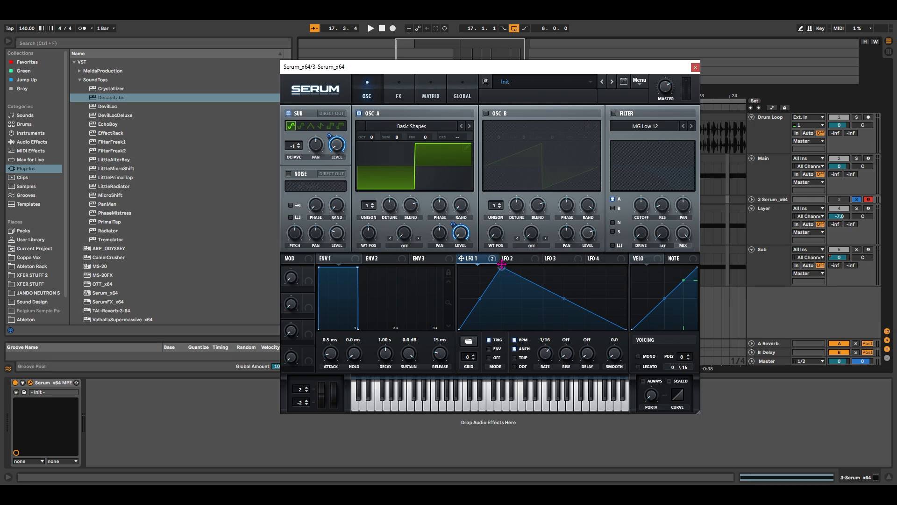
pyautogui.moveTo(565, 298); pyautogui.dragTo(560, 310)
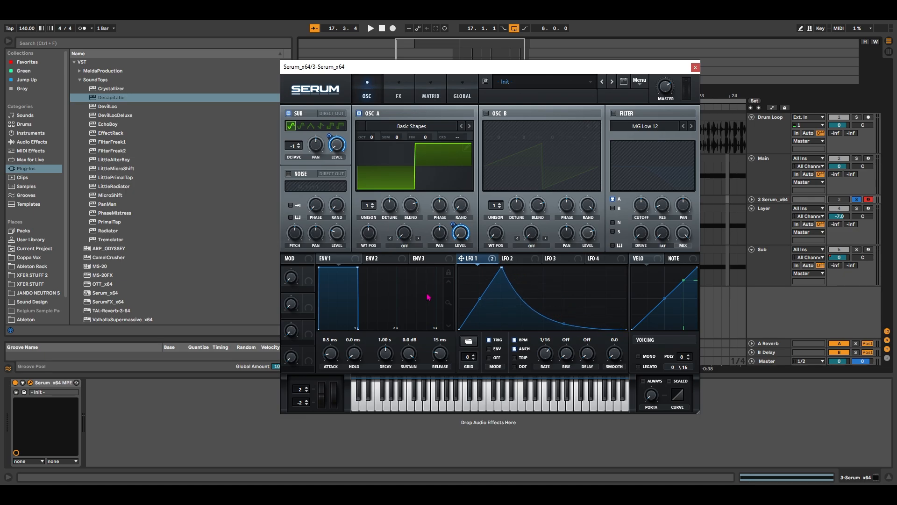
pyautogui.press('space')
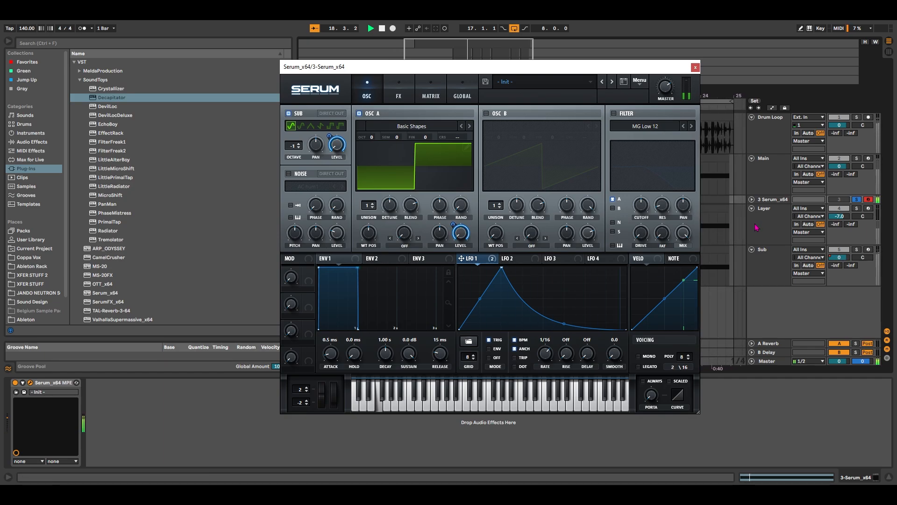
pyautogui.press('space')
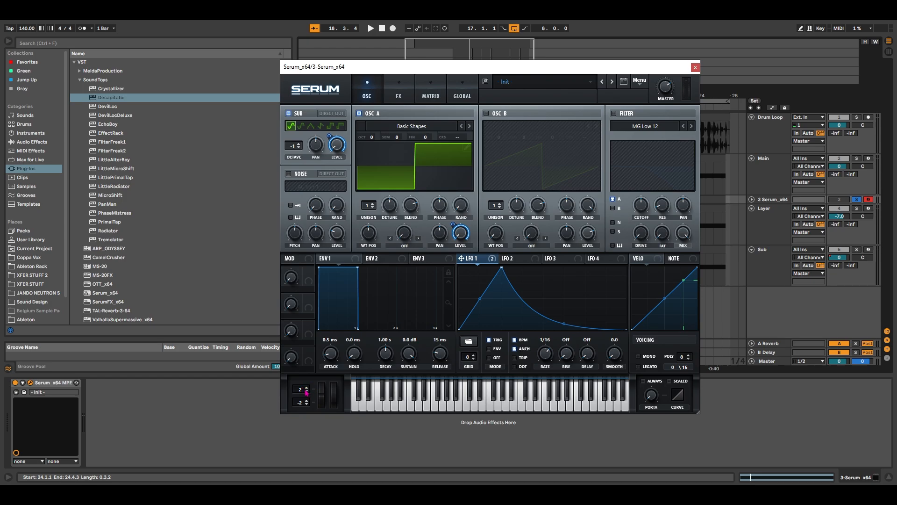
# Set the upward pitch bend range to 12 and oscillator A's octave to -1, and play back the patch
pyautogui.moveTo(306, 392); pyautogui.dragTo(305, 370)
pyautogui.moveTo(375, 139); pyautogui.dragTo(387, 154)
pyautogui.press('space')
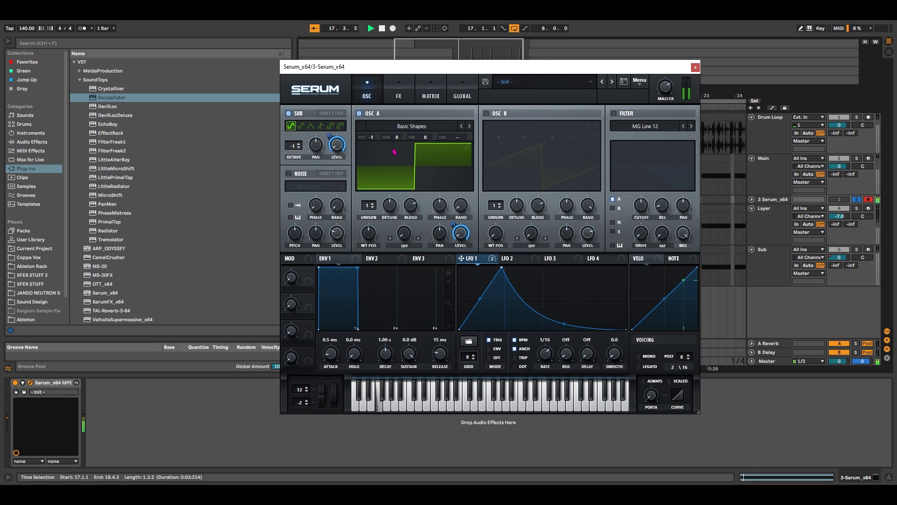
pyautogui.press('space')
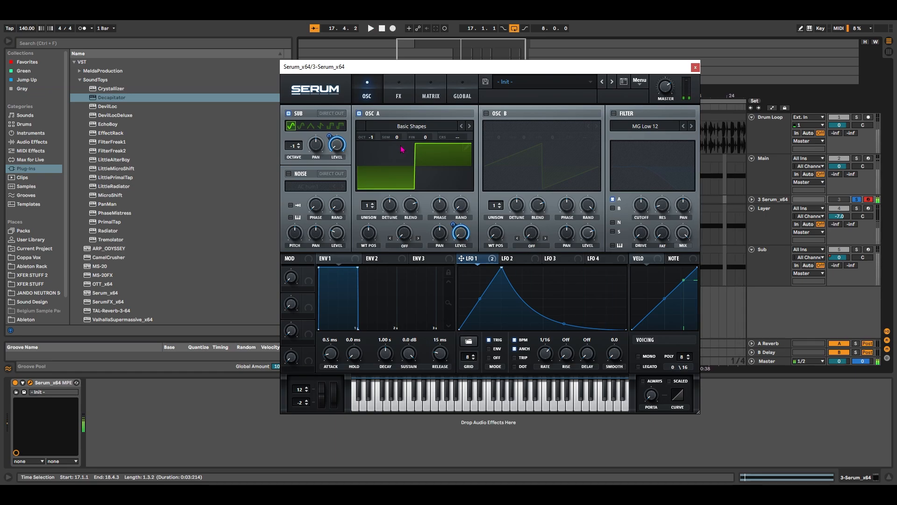
# Enable mono and legato voicing with always-on portamento, and set LFO 1's smoothing to 84.2
pyautogui.click(639, 356)
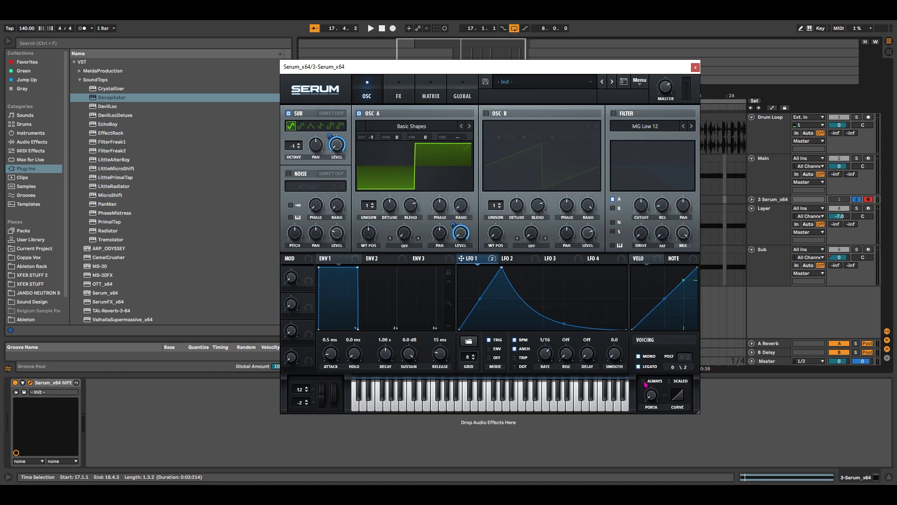
pyautogui.click(644, 381)
pyautogui.moveTo(619, 347); pyautogui.dragTo(635, 283)
# Enable Serum's distortion, hyper/dimension and compressor effects, ordered with distortion first and the compressor third
pyautogui.click(395, 95)
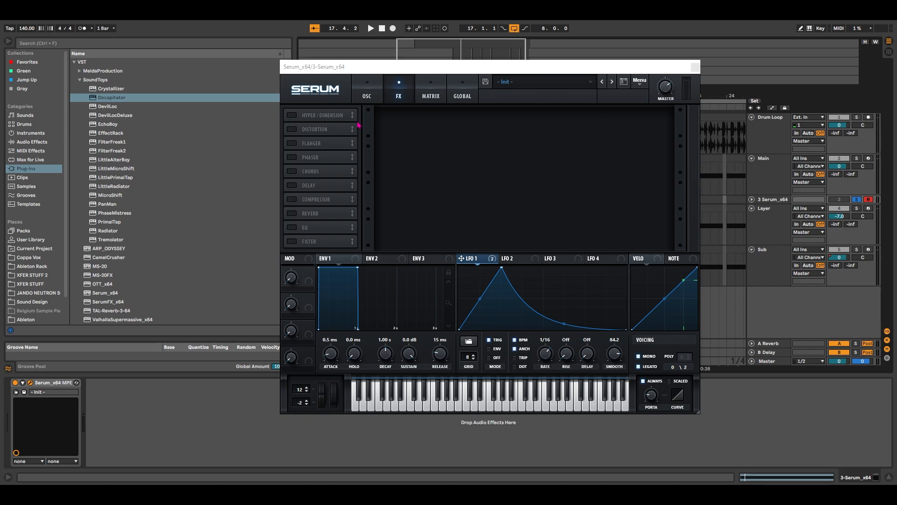
pyautogui.click(293, 128)
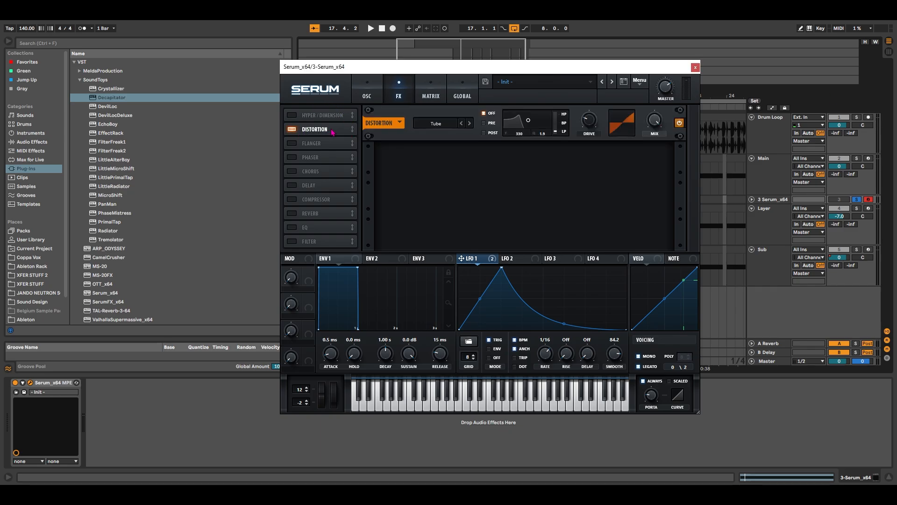
pyautogui.moveTo(332, 132); pyautogui.dragTo(316, 116)
pyautogui.click(292, 129)
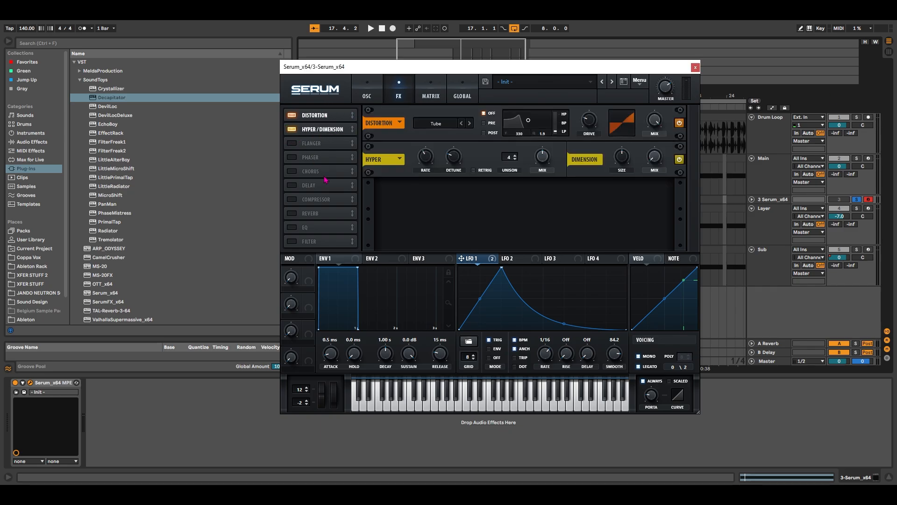
pyautogui.click(293, 199)
pyautogui.moveTo(322, 199); pyautogui.dragTo(332, 120)
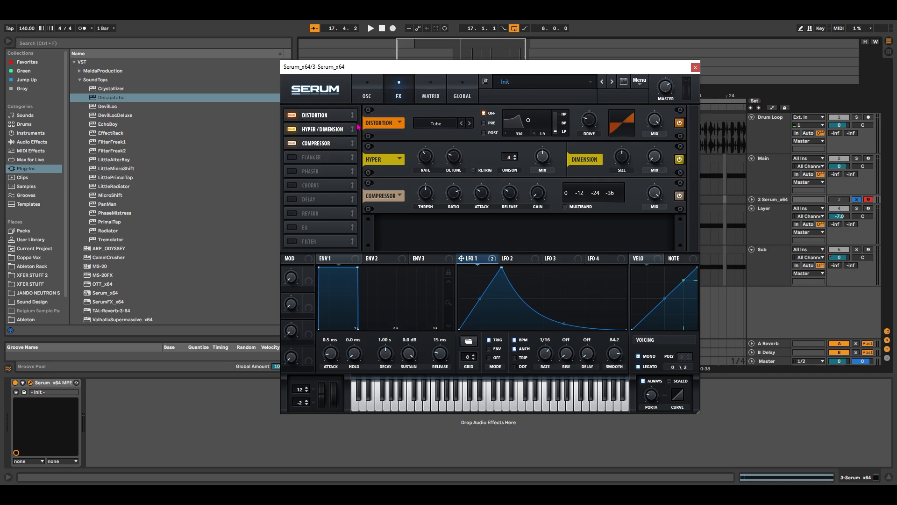
# Set the distortion type to Stomp Box, raise its drive slightly, and play back the patch
pyautogui.click(436, 123)
pyautogui.click(460, 279)
pyautogui.moveTo(590, 131); pyautogui.dragTo(603, 85)
pyautogui.press('space')
pyautogui.press('space')
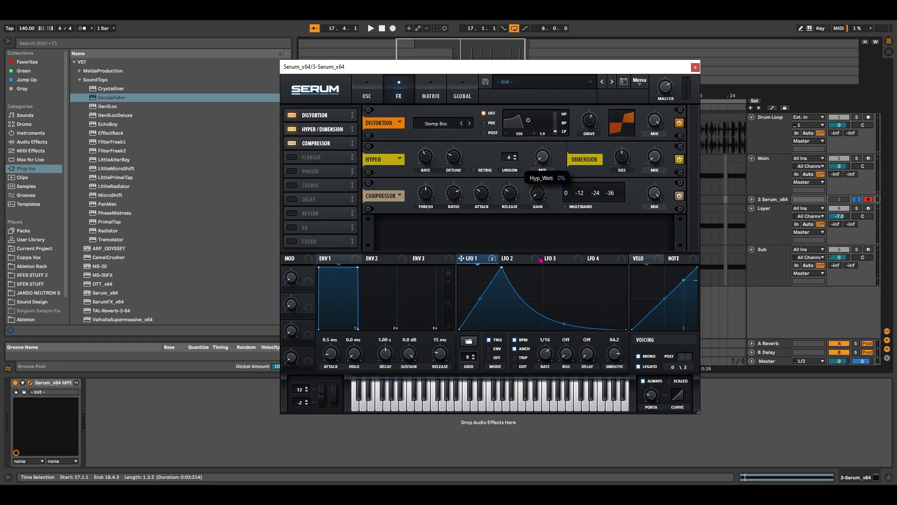
# With the Hyper mix at 0%, lower the Dimension size, set its mix to 12%, and play back the patch
pyautogui.moveTo(621, 156); pyautogui.dragTo(620, 192)
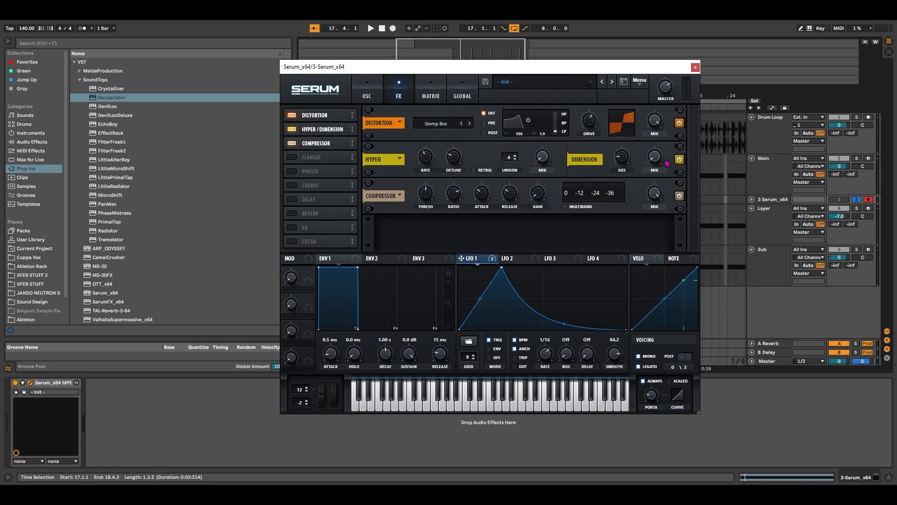
pyautogui.moveTo(662, 151)
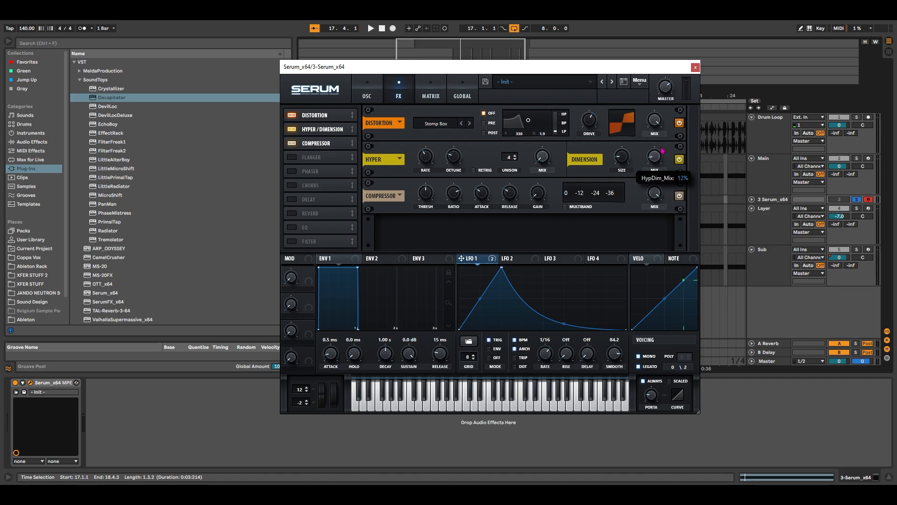
pyautogui.press('space')
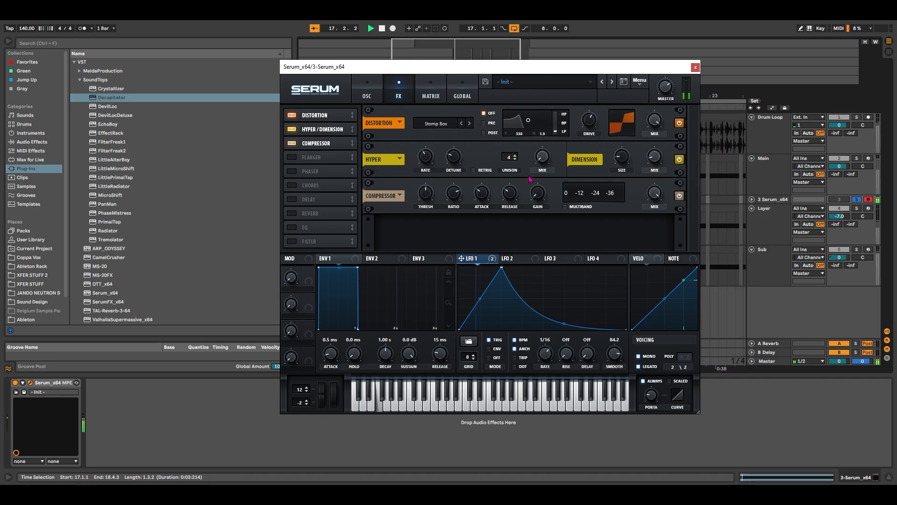
pyautogui.press('space')
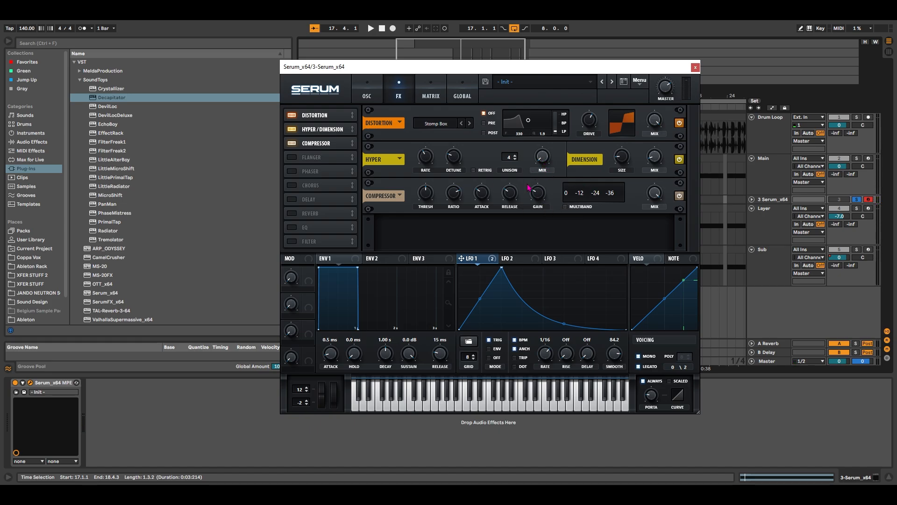
# Raise the compressor gain slightly, enable its multiband mode, and play back the patch
pyautogui.click(567, 207)
pyautogui.press('space')
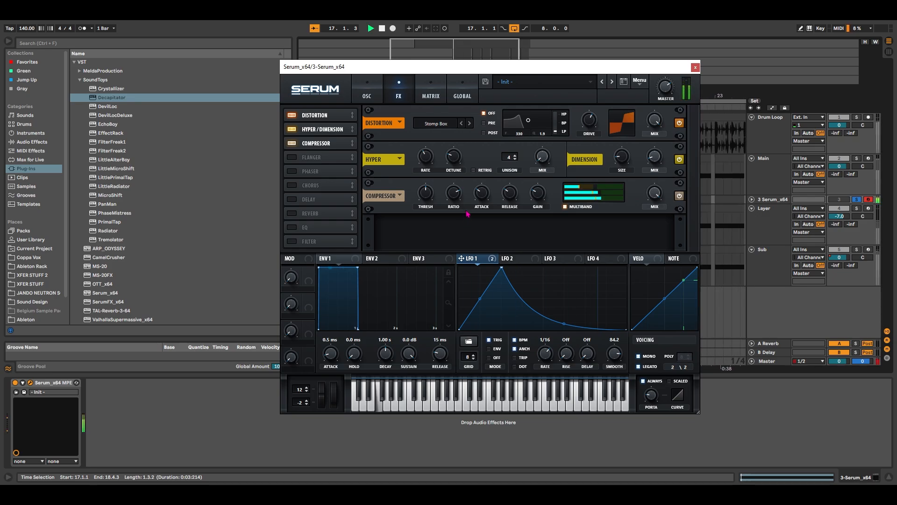
pyautogui.press('space')
# Return to Serum's oscillator page, close the plug-in window, and unfold the 3 Serum_x64 track in the arrangement
pyautogui.click(367, 94)
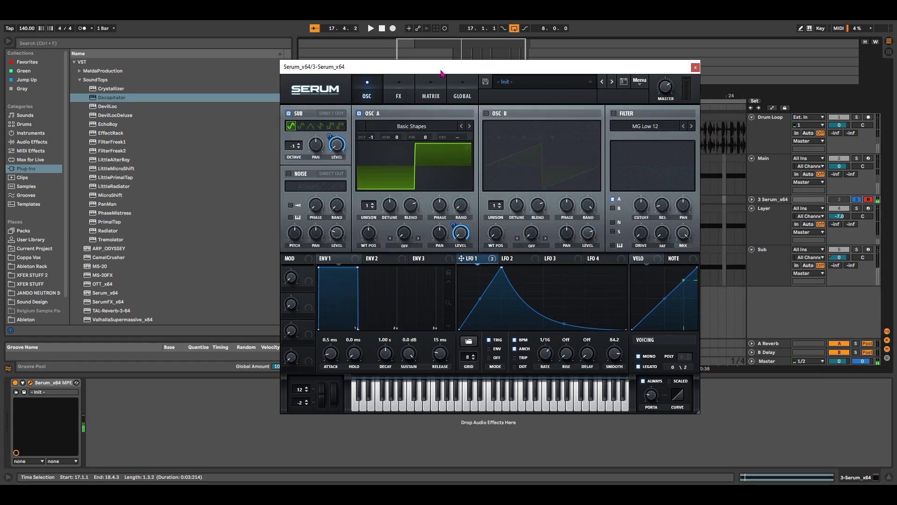
pyautogui.moveTo(440, 74); pyautogui.dragTo(415, 77)
pyautogui.click(672, 71)
pyautogui.moveTo(484, 56); pyautogui.dragTo(486, 122)
pyautogui.click(751, 199)
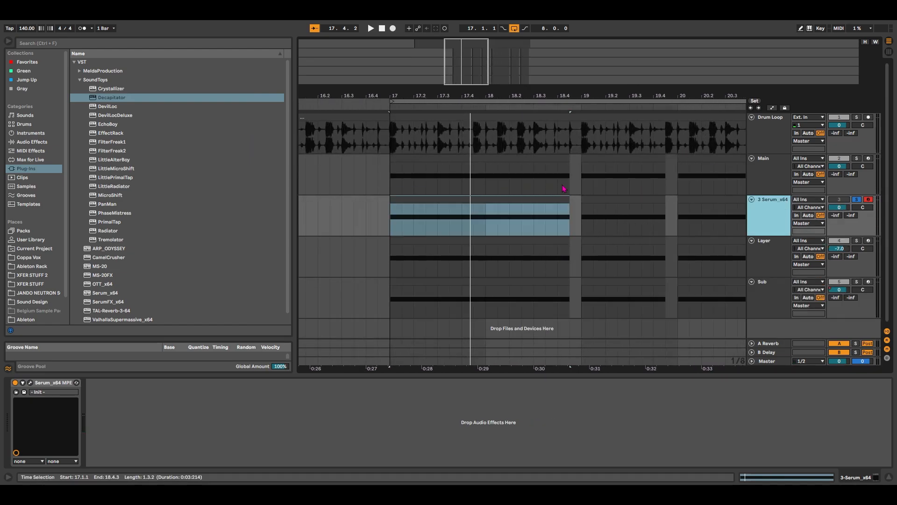
# Show the automation lanes and examine the Main track's Pitch Bend curve across bars 17 to 25
pyautogui.press('a')
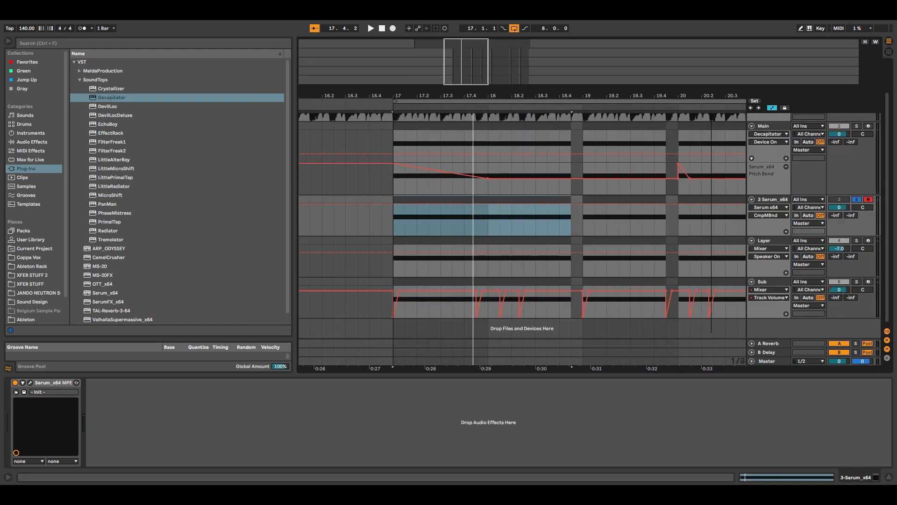
pyautogui.press('-')
pyautogui.press('-')
pyautogui.scroll(3, 386, 191)
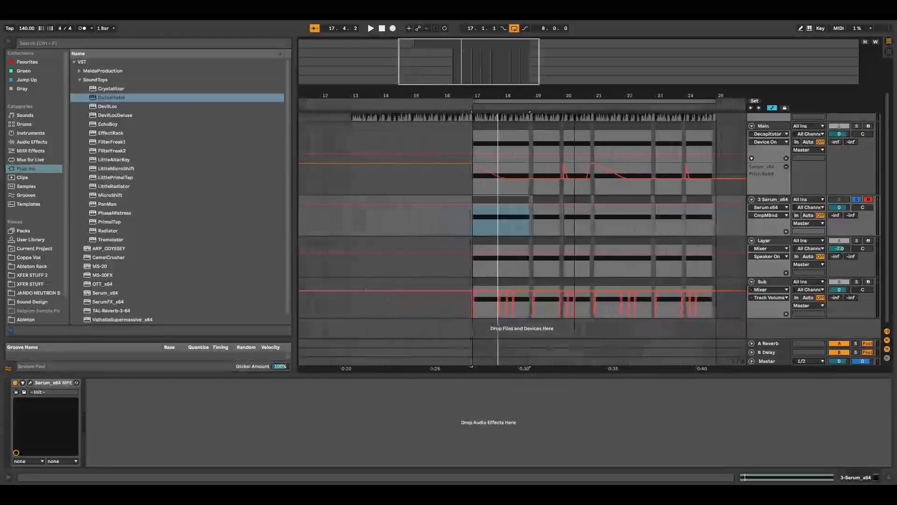
pyautogui.moveTo(383, 176); pyautogui.dragTo(691, 183)
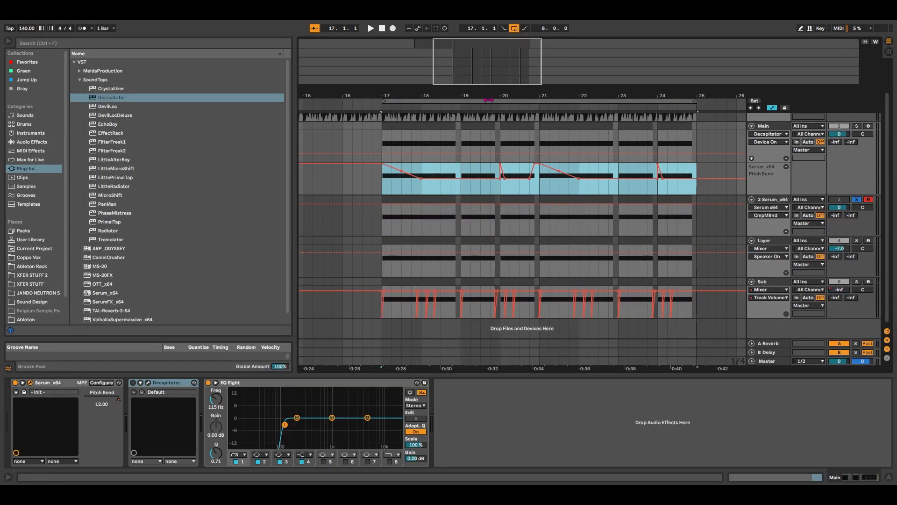
pyautogui.press('+')
pyautogui.click(422, 187)
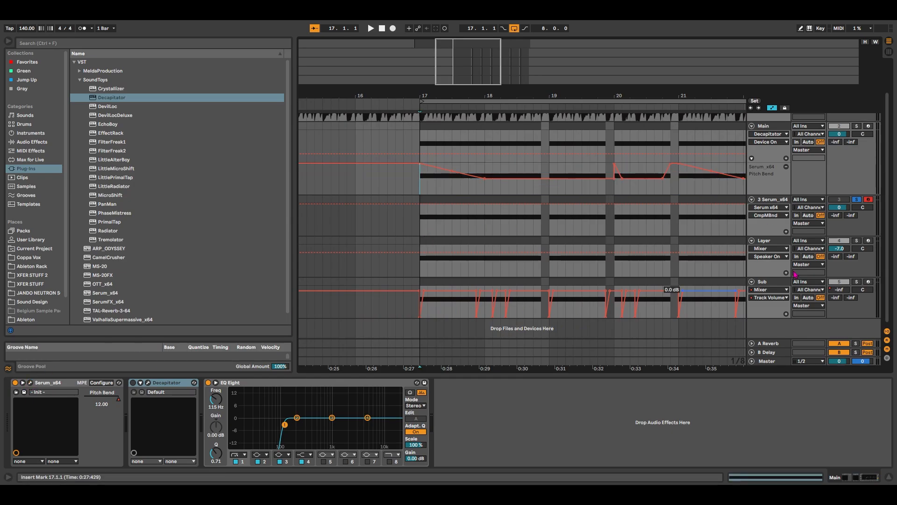
# Open Serum on the 3 Serum_x64 track, move its pitch wheel to bring up Pitch Bend automation, and close the plug-in window
pyautogui.click(443, 205)
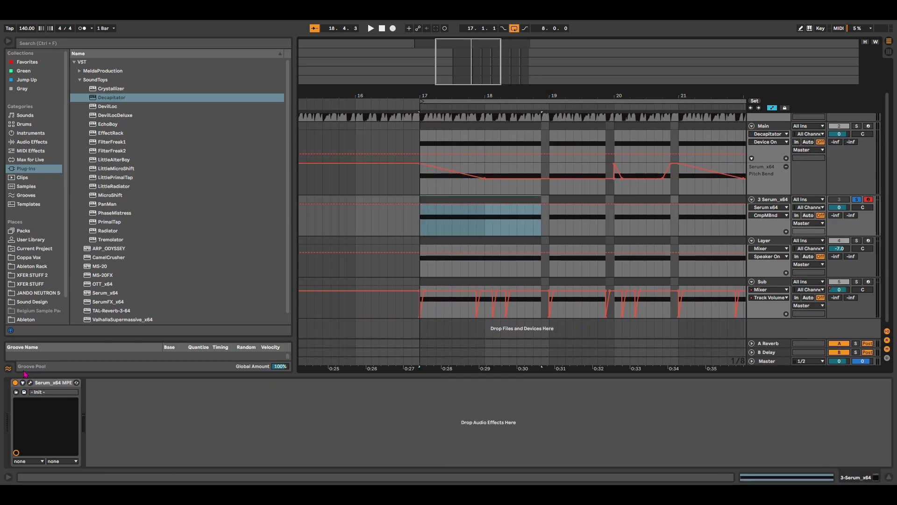
pyautogui.click(30, 383)
pyautogui.click(300, 409)
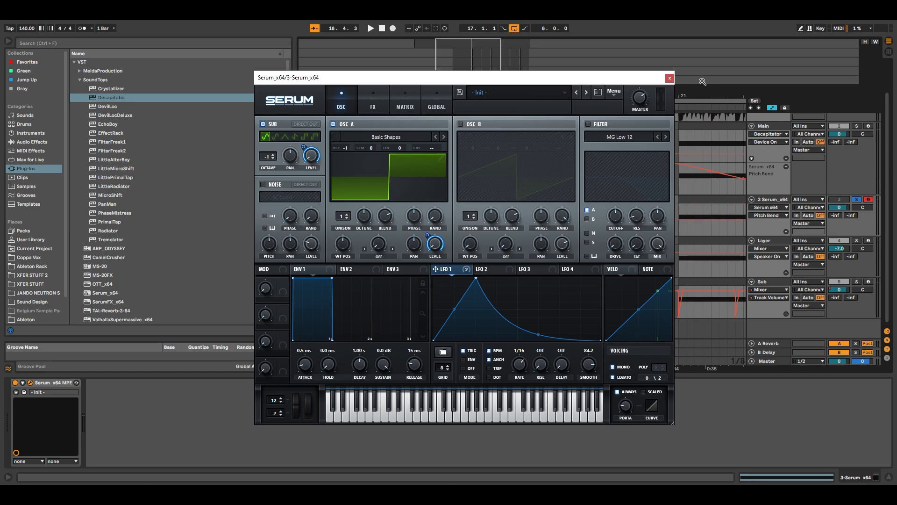
pyautogui.click(670, 78)
pyautogui.moveTo(472, 57); pyautogui.dragTo(466, 66)
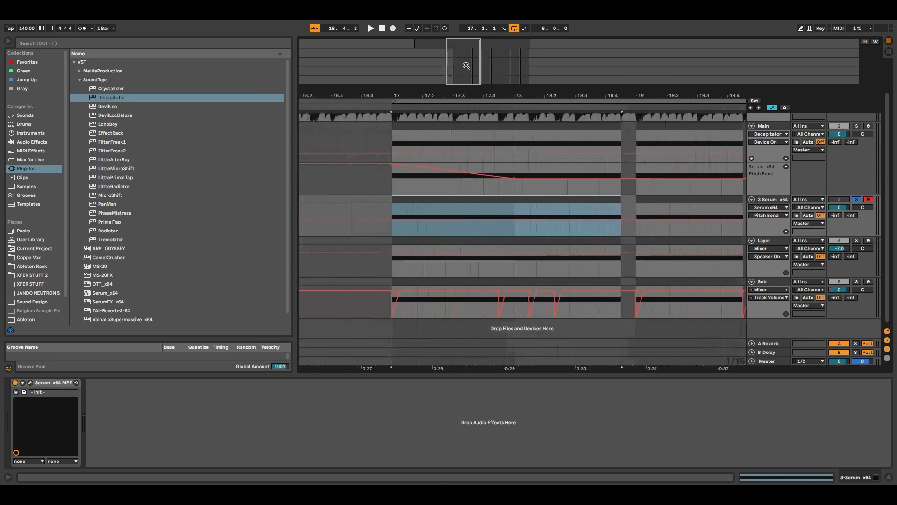
# Draw a Pitch Bend ramp on the 3 Serum_x64 track falling from 12.00 at bar 17 to 0.00 at bar 18, and play it back
pyautogui.click(514, 220)
pyautogui.moveTo(391, 222); pyautogui.dragTo(391, 204)
pyautogui.moveTo(464, 61)
pyautogui.mouseDown()
pyautogui.moveTo(464, 52)
pyautogui.moveTo(463, 62)
pyautogui.mouseUp()
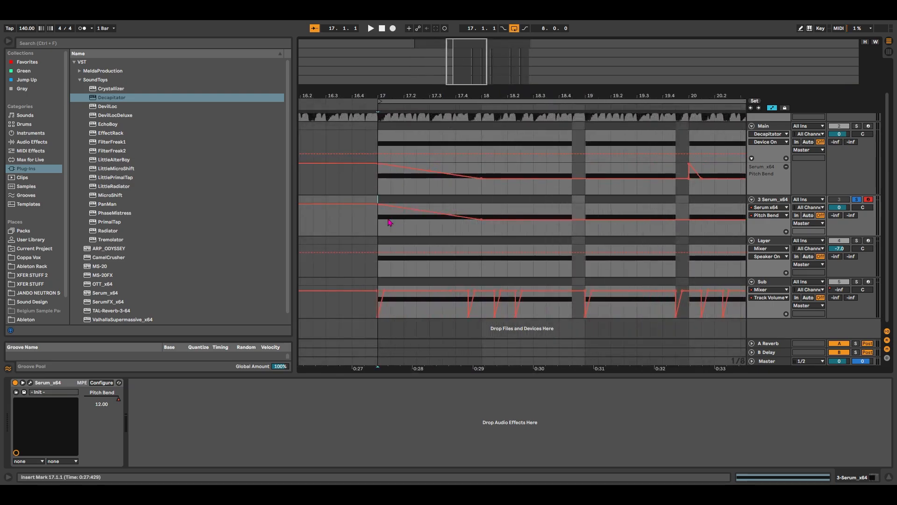
pyautogui.moveTo(378, 219); pyautogui.dragTo(484, 220)
pyautogui.moveTo(469, 61)
pyautogui.mouseDown()
pyautogui.moveTo(469, 53)
pyautogui.moveTo(468, 62)
pyautogui.mouseUp()
pyautogui.moveTo(366, 220); pyautogui.dragTo(469, 220)
pyautogui.press('space')
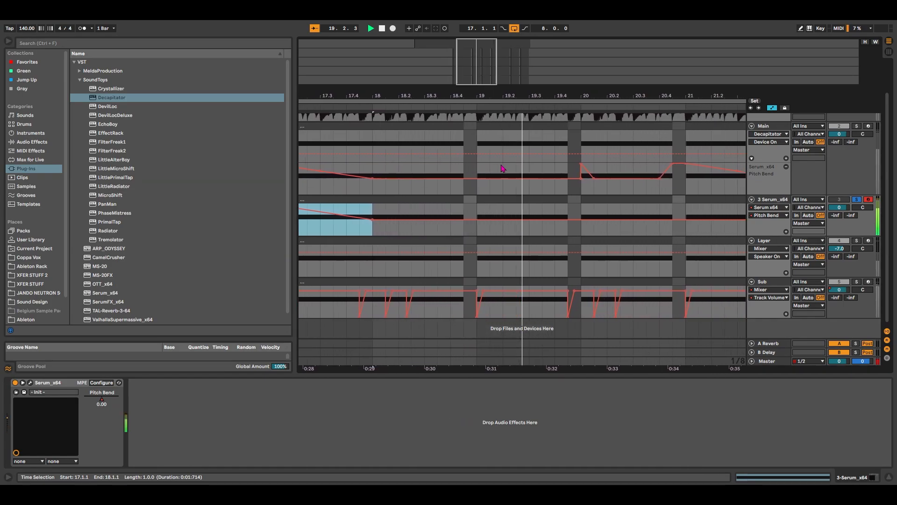
pyautogui.press('space')
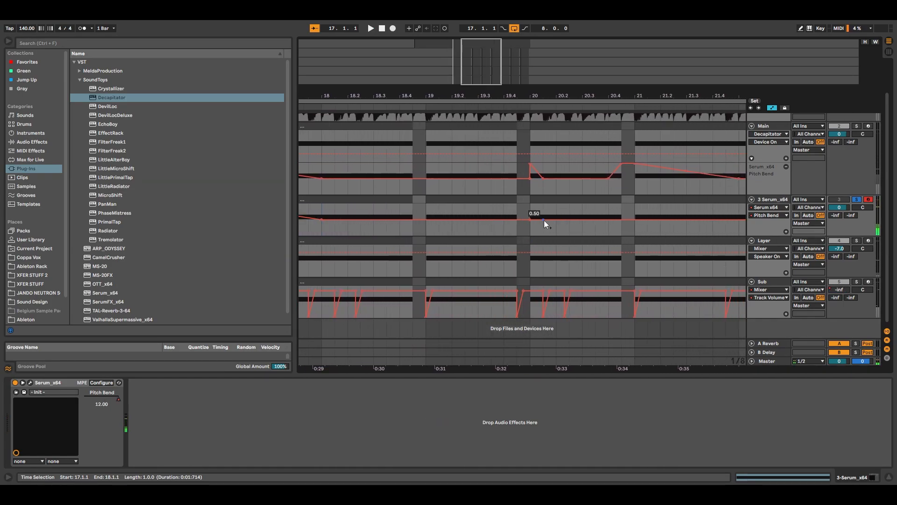
# Add a short Pitch Bend spike at bar 20 on the 3 Serum_x64 track, curving back down to zero, and play it back
pyautogui.click(543, 220)
pyautogui.moveTo(537, 220); pyautogui.dragTo(530, 205)
pyautogui.click(502, 211)
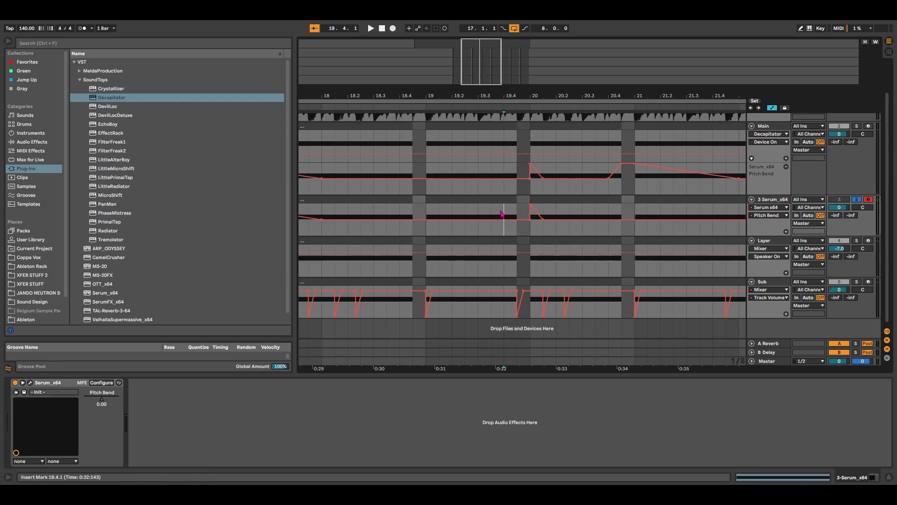
pyautogui.press('space')
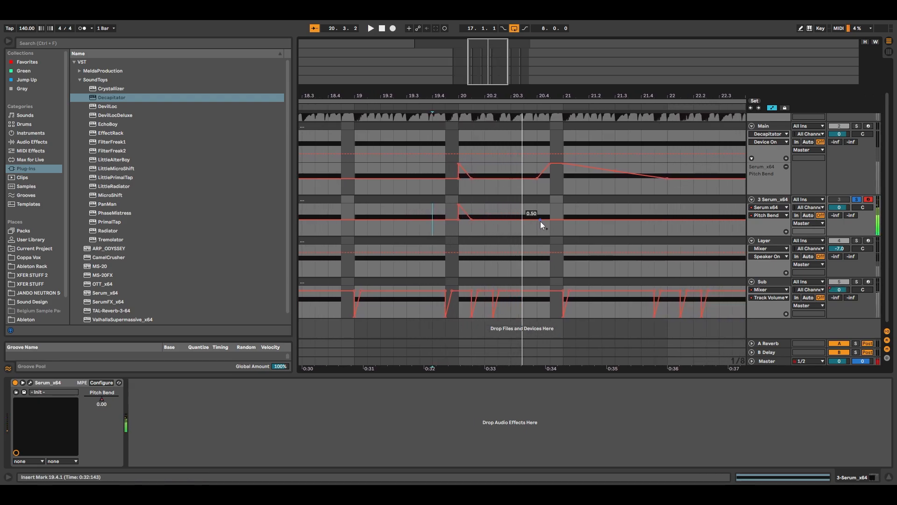
# Raise the 3 Serum_x64 Pitch Bend in a curve just before bar 21, and play back the transition
pyautogui.moveTo(547, 220); pyautogui.dragTo(548, 205)
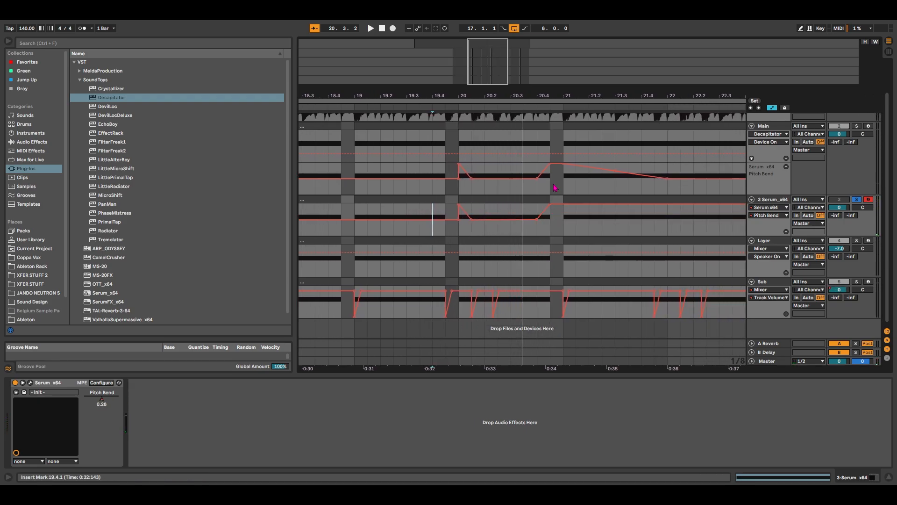
pyautogui.press('space')
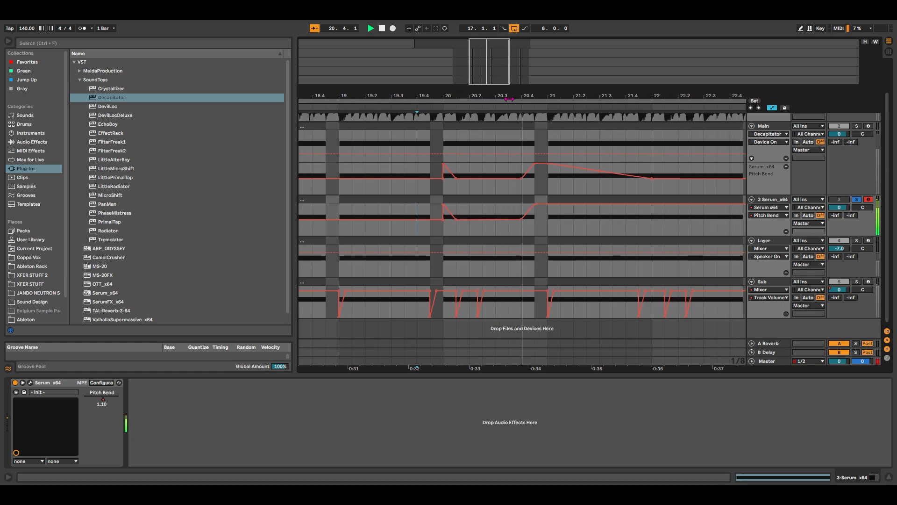
pyautogui.press('space')
# Duplicate bars 17 to 21 of the 3 Serum_x64 track onto bars 21 to 25, and play back from bar 17
pyautogui.press('-')
pyautogui.press('-')
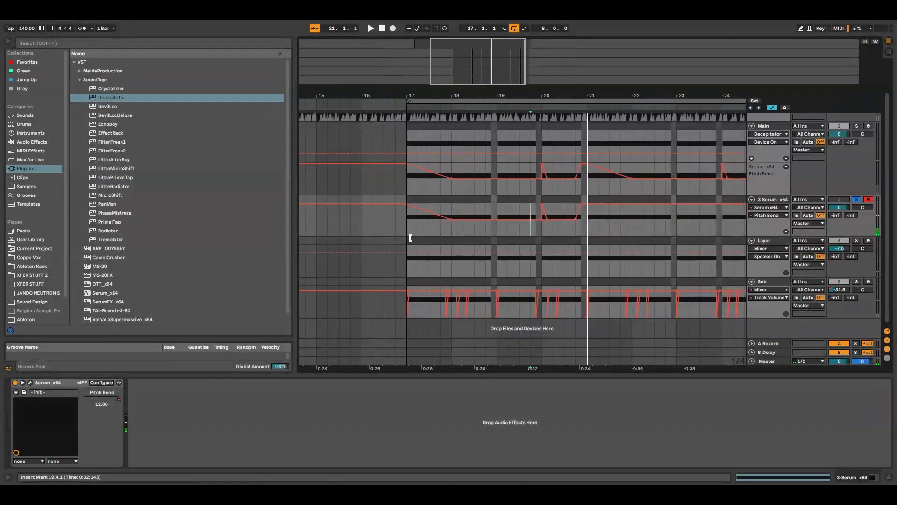
pyautogui.moveTo(407, 235); pyautogui.dragTo(587, 232)
pyautogui.hotkey('ctrl', 'd')
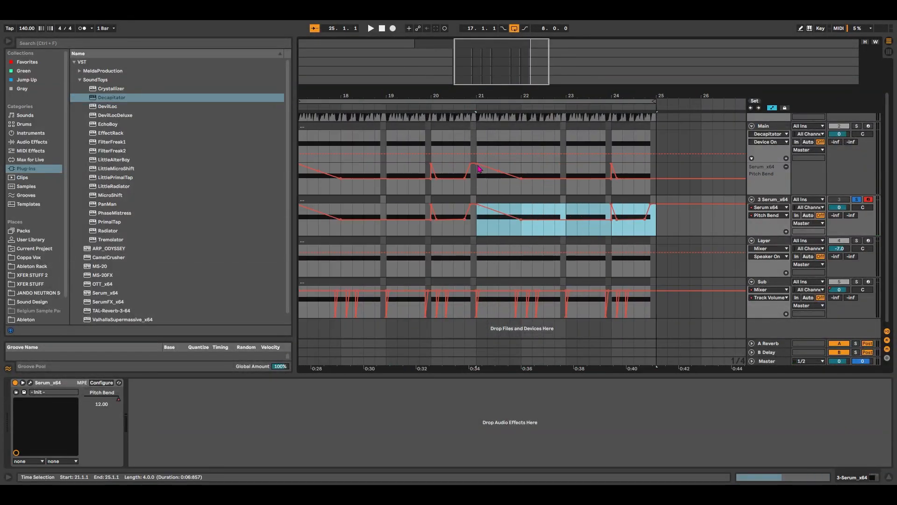
pyautogui.press('-')
pyautogui.moveTo(433, 227); pyautogui.dragTo(717, 219)
pyautogui.press('space')
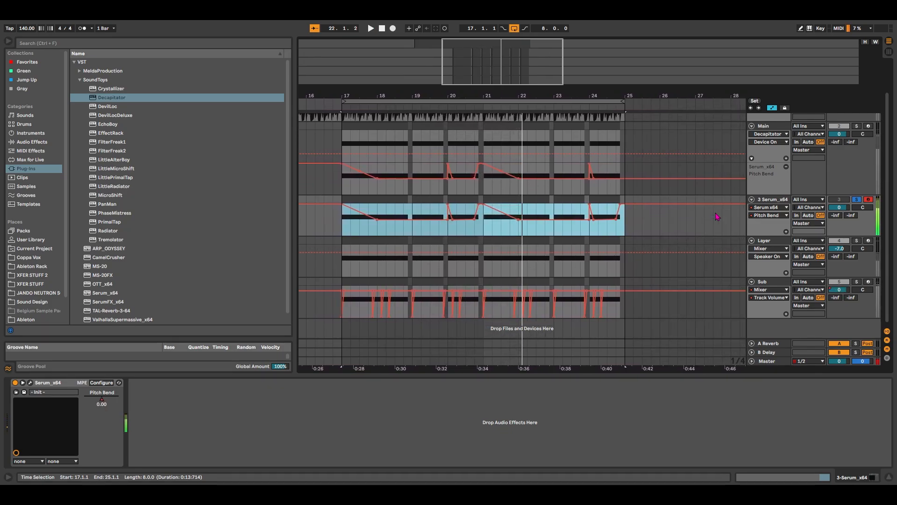
# Add an EQ Eight to the 3 Serum_x64 track, set band 1 to a low cut at 102 Hz, and play back the result
pyautogui.click(41, 72)
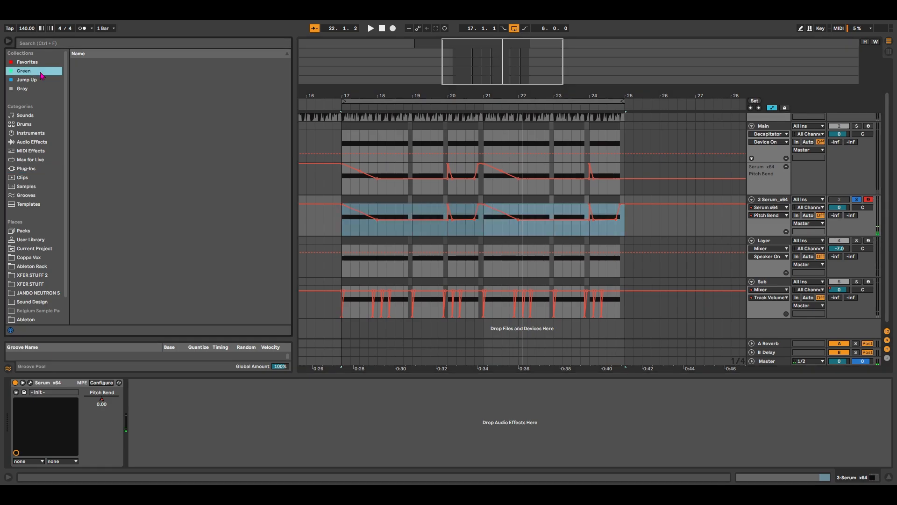
pyautogui.click(27, 62)
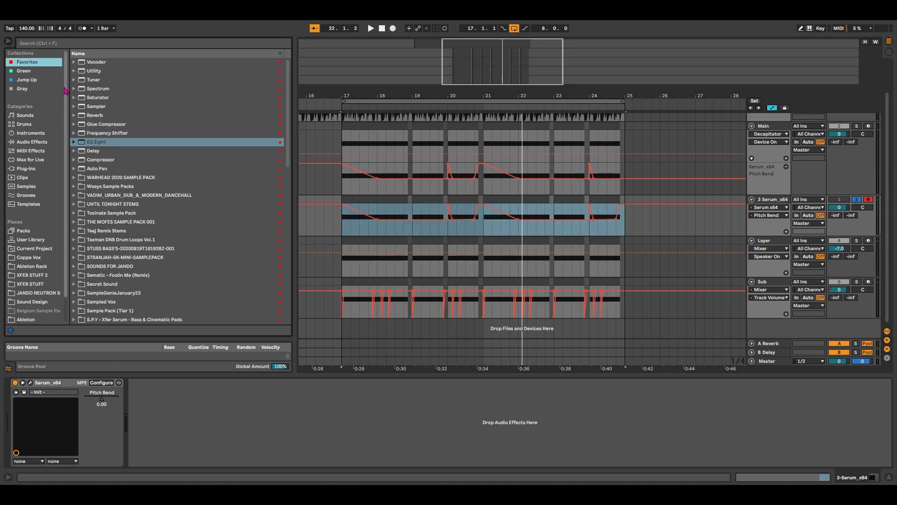
pyautogui.doubleClick(98, 142)
pyautogui.click(170, 455)
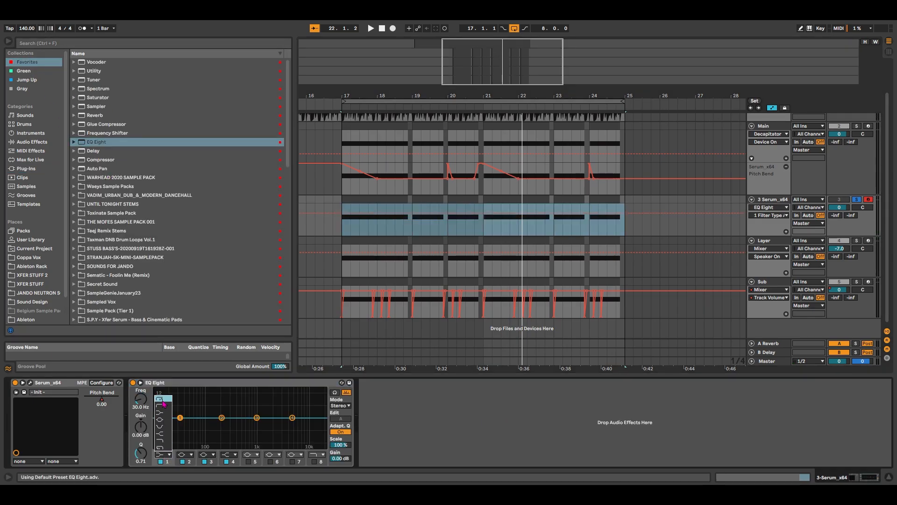
pyautogui.press('space')
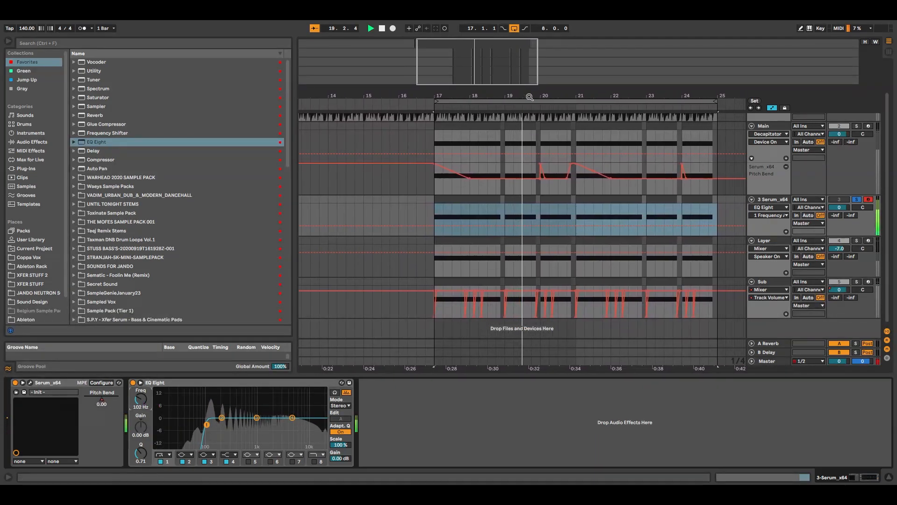
pyautogui.moveTo(530, 97); pyautogui.dragTo(505, 77)
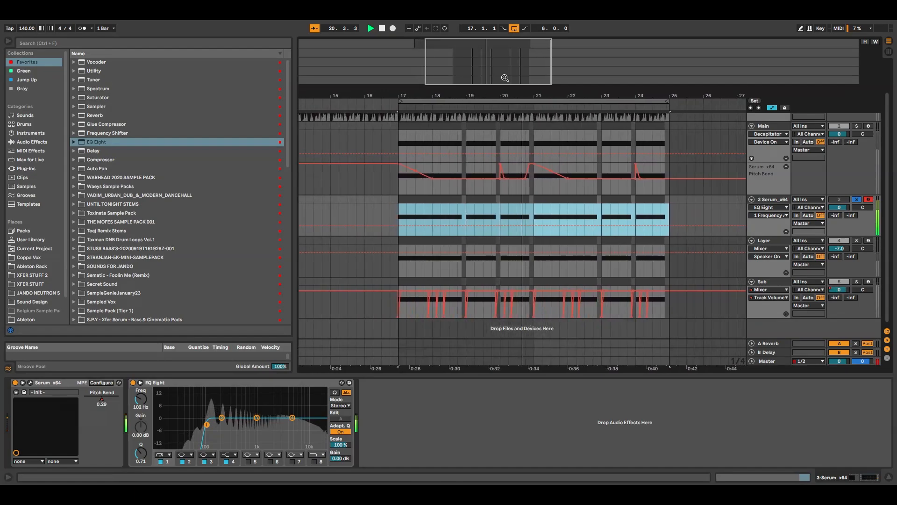
pyautogui.press('space')
# Hide the automation lanes and play the Main and 3 Serum_x64 tracks soloed in turn to compare their sounds
pyautogui.press('a')
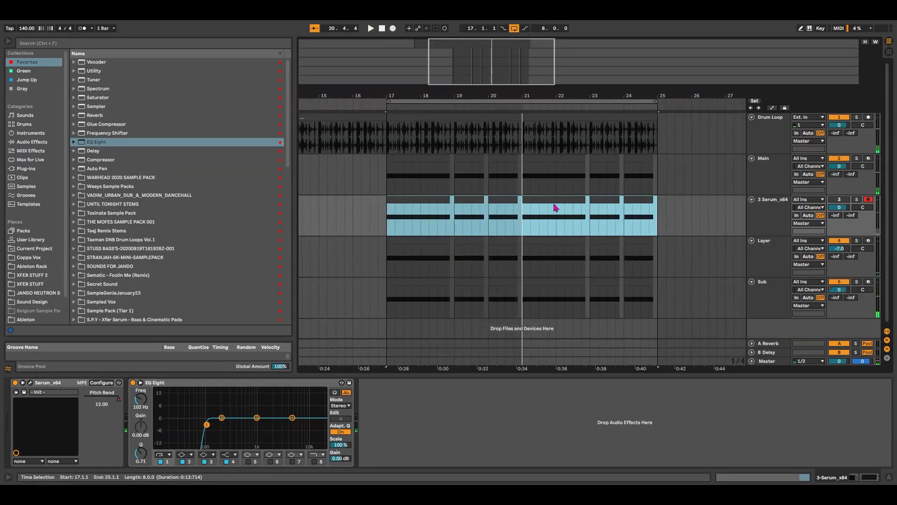
pyautogui.click(835, 161)
pyautogui.press('space')
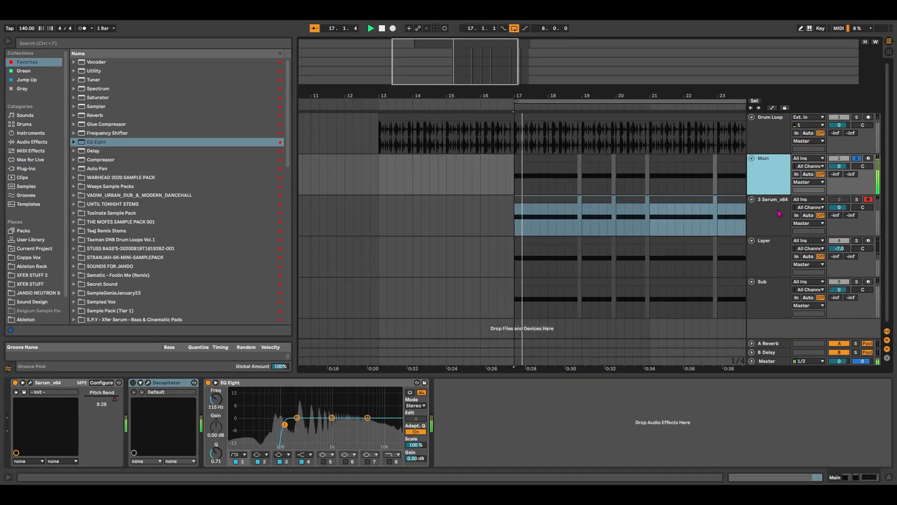
pyautogui.click(776, 213)
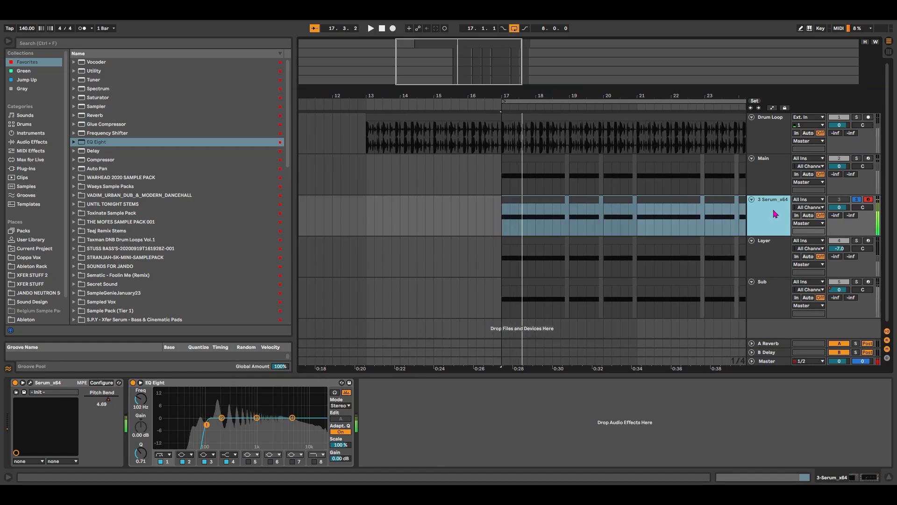
# Deactivate the Main track, activate the 3 Serum_x64 track, and fold the Main track
pyautogui.press('0')
pyautogui.click(769, 174)
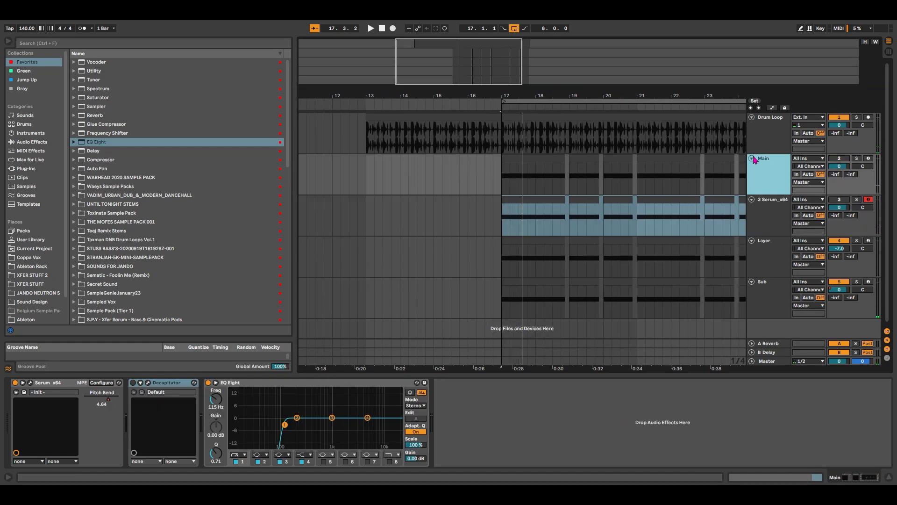
pyautogui.click(751, 158)
# Solo the Layer track, open its Serum instance, and examine the Combs filter on the effects page
pyautogui.click(767, 234)
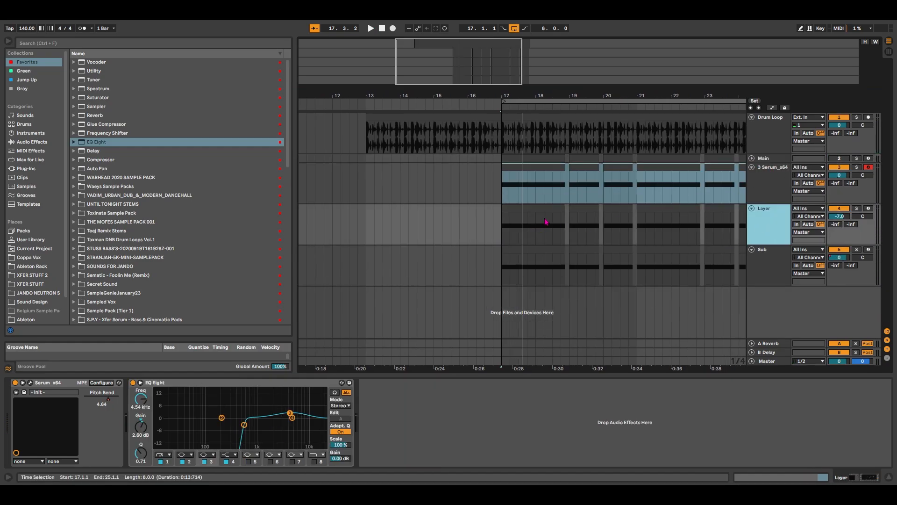
pyautogui.click(550, 220)
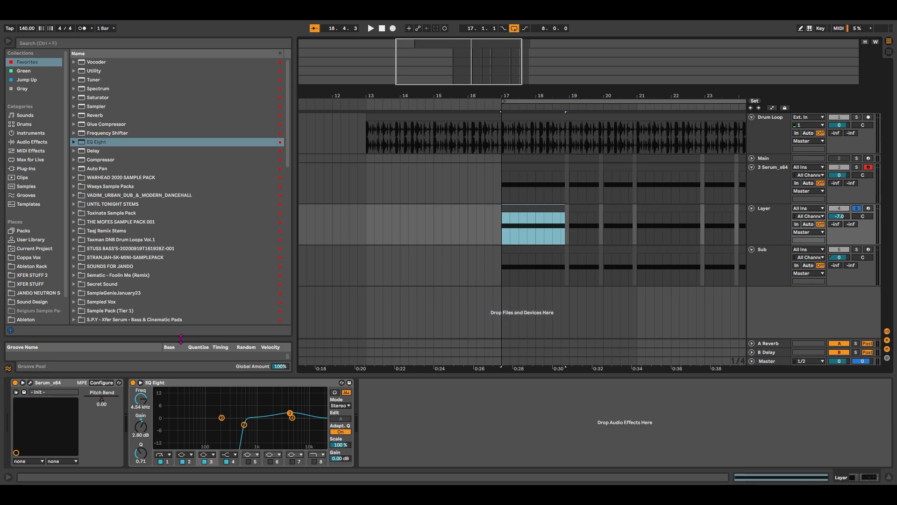
pyautogui.click(30, 383)
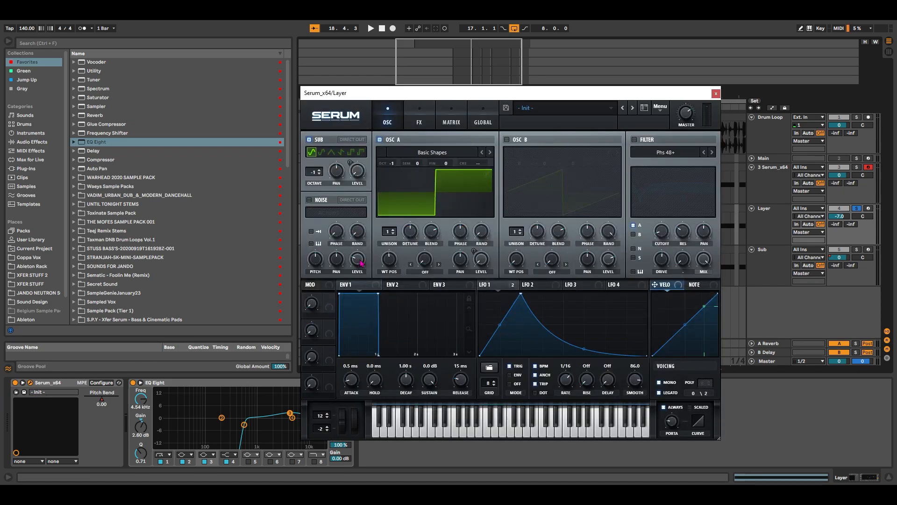
pyautogui.moveTo(467, 97); pyautogui.dragTo(459, 80)
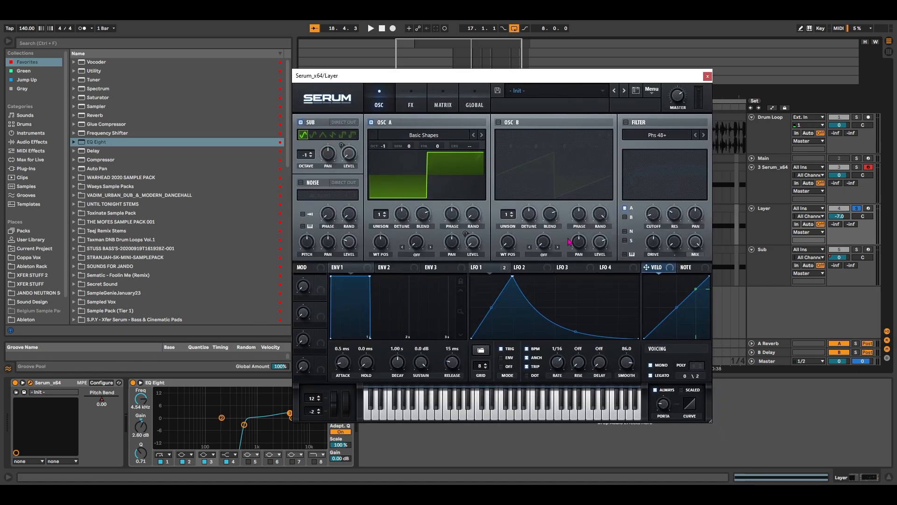
pyautogui.click(406, 104)
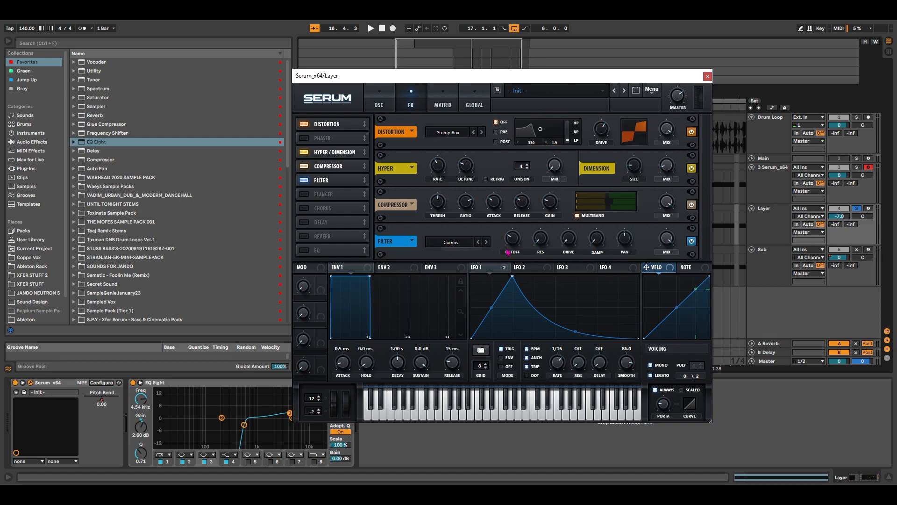
pyautogui.moveTo(517, 246)
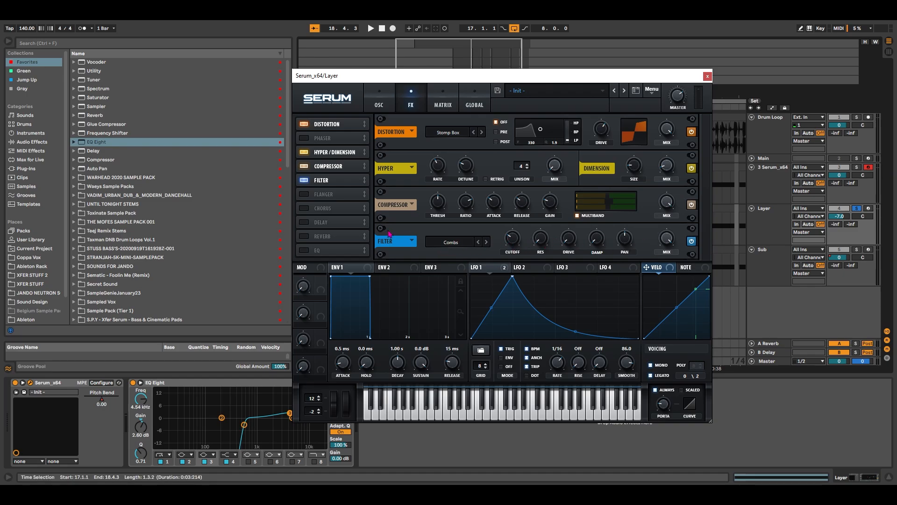
# Play back the Layer patch and switch its Combs filter effect off and on again to compare the sound
pyautogui.click(783, 218)
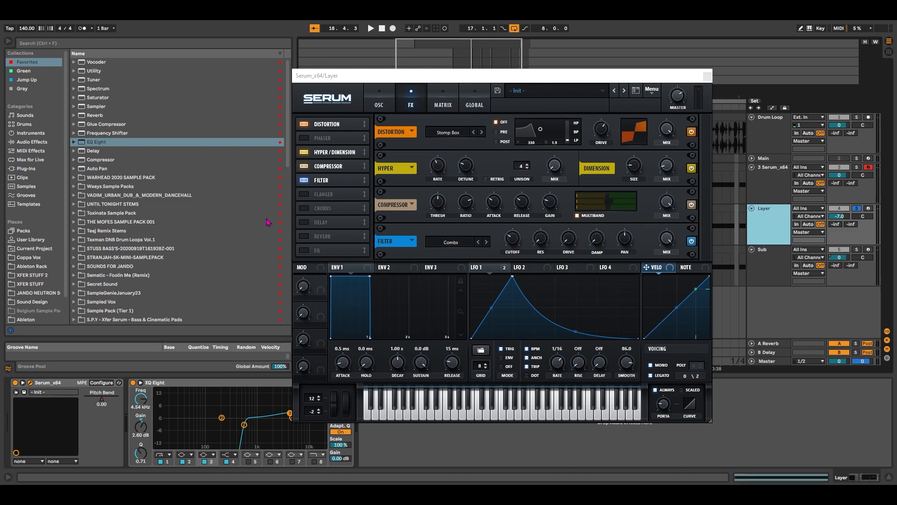
pyautogui.press('space')
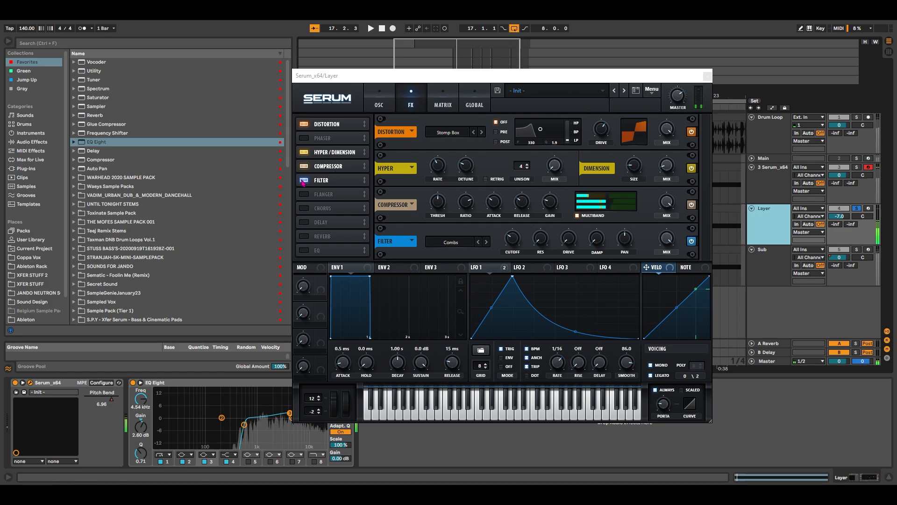
pyautogui.click(305, 180)
pyautogui.click(305, 181)
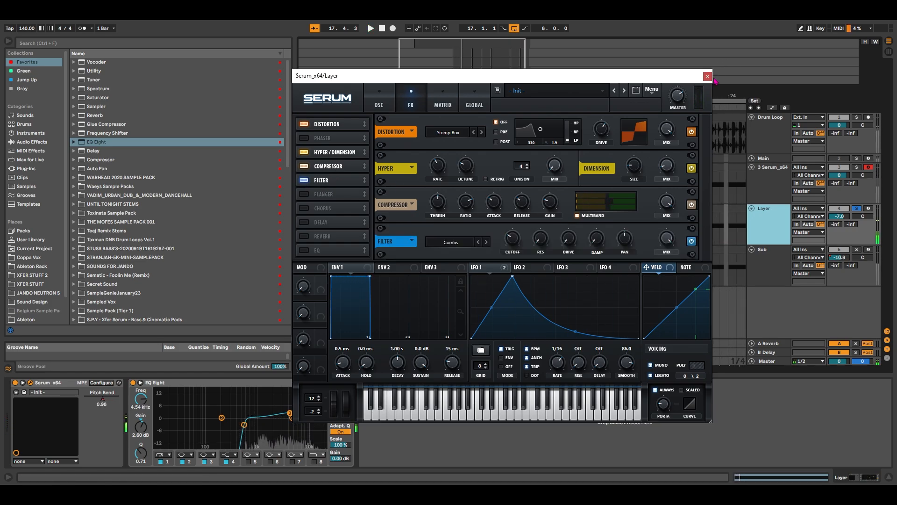
# Hide the Layer's Serum window and play the first 3 Serum_x64 and Layer clips from bar 17 with all tracks audible
pyautogui.hotkey('ctrl', 'alt', 'p')
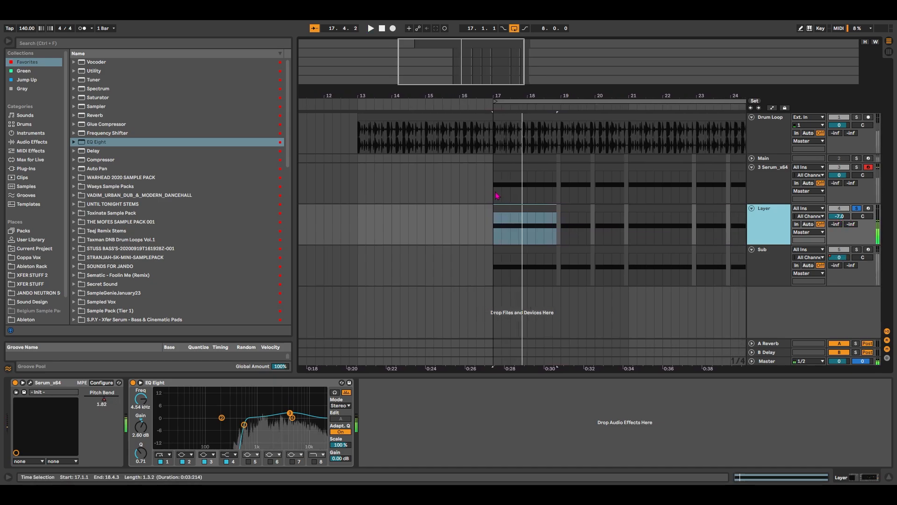
pyautogui.moveTo(497, 195); pyautogui.dragTo(563, 223)
pyautogui.press('space')
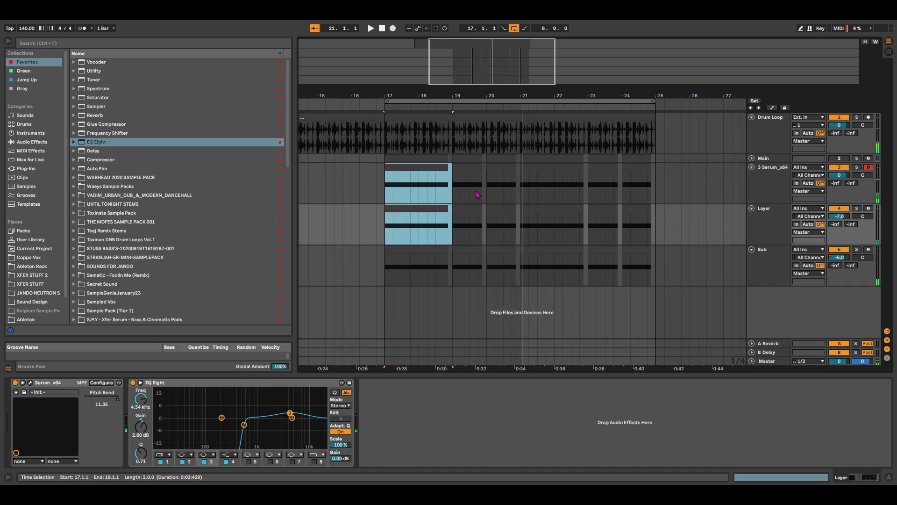
# Solo and play the Sub track, open its Serum instance, and examine the oscillator levels and filter cutoff modulation
pyautogui.press('Down')
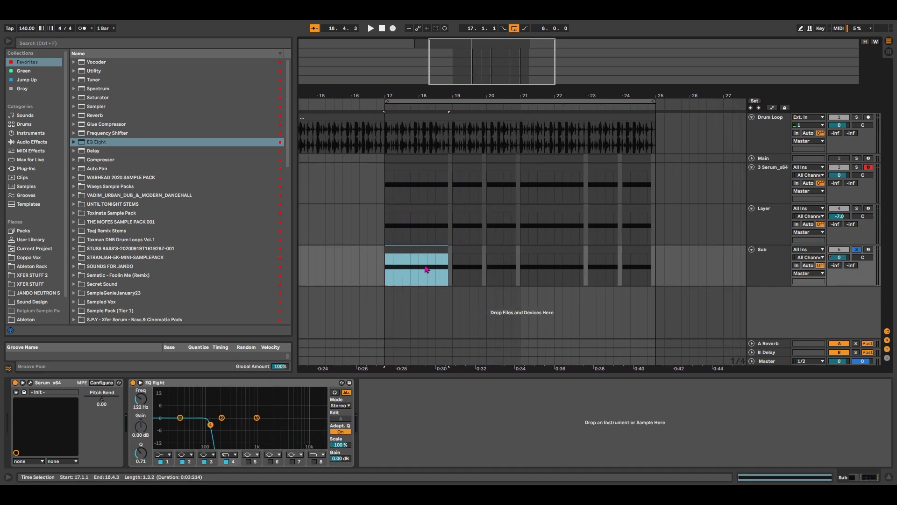
pyautogui.press('space')
pyautogui.hotkey('ctrl', 'alt', 'p')
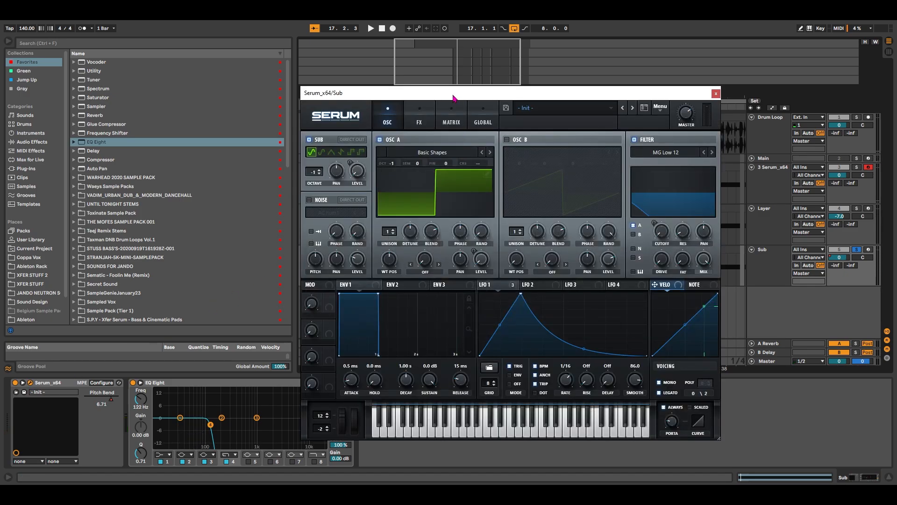
pyautogui.moveTo(454, 97); pyautogui.dragTo(427, 77)
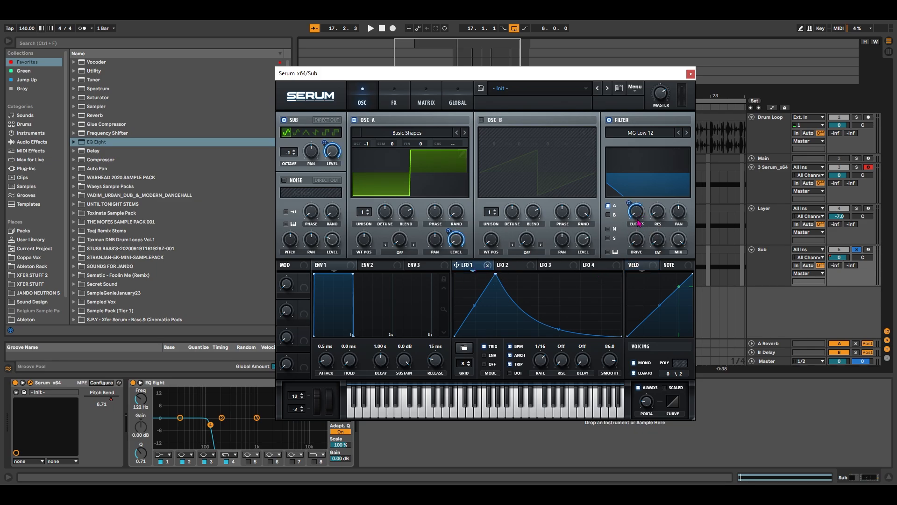
pyautogui.moveTo(630, 206); pyautogui.dragTo(630, 204)
# Examine the effects page of the Sub's Serum patch during playback and close the plugin window
pyautogui.click(396, 100)
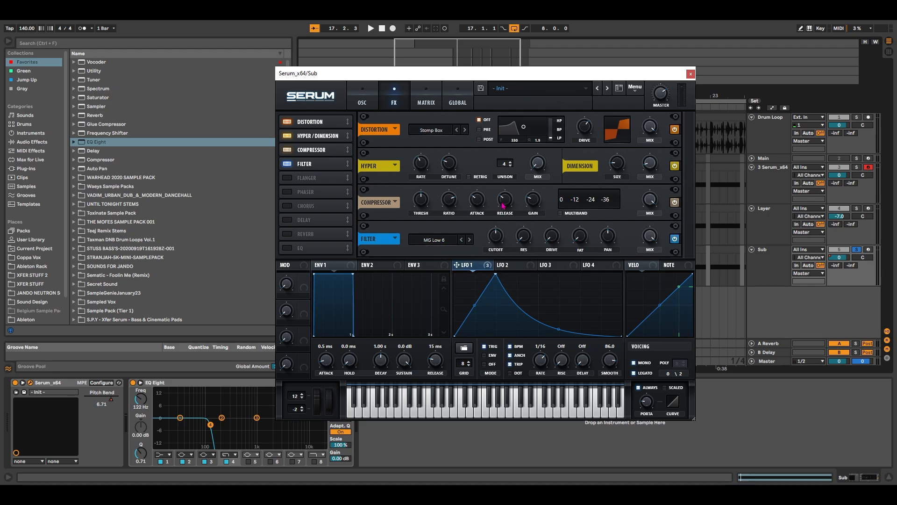
pyautogui.press('space')
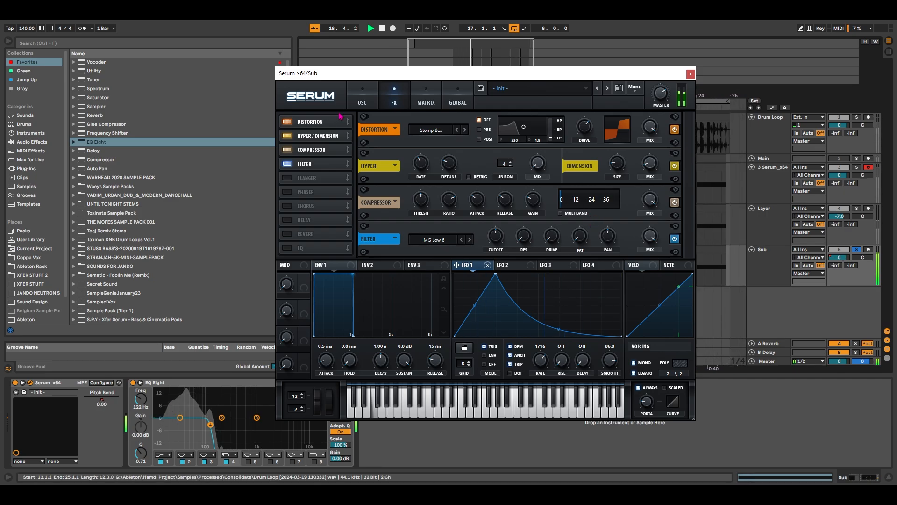
pyautogui.click(370, 103)
pyautogui.click(691, 73)
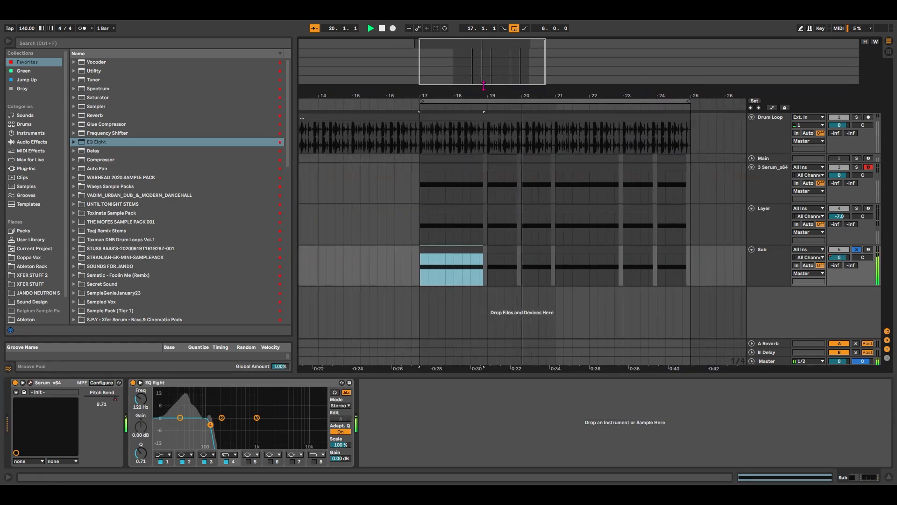
# Stop playback, show the automation lanes, and display the Sub track's Serum Pitch Bend automation
pyautogui.press('space')
pyautogui.moveTo(487, 84); pyautogui.dragTo(477, 112)
pyautogui.press('a')
pyautogui.click(769, 265)
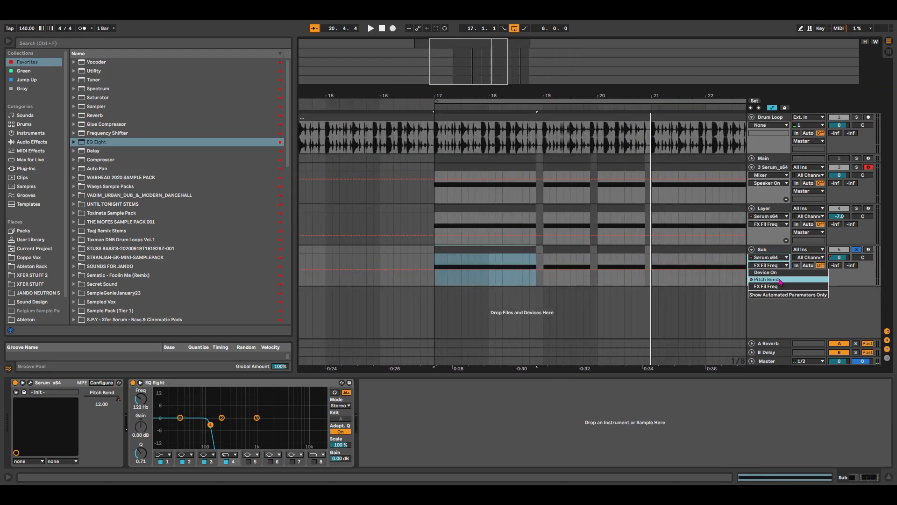
pyautogui.click(780, 280)
# Display the Sub track's Mixer Track Volume automation and play the first clip to hear the volume ducking
pyautogui.moveTo(485, 63); pyautogui.dragTo(460, 65)
pyautogui.click(769, 258)
pyautogui.click(760, 285)
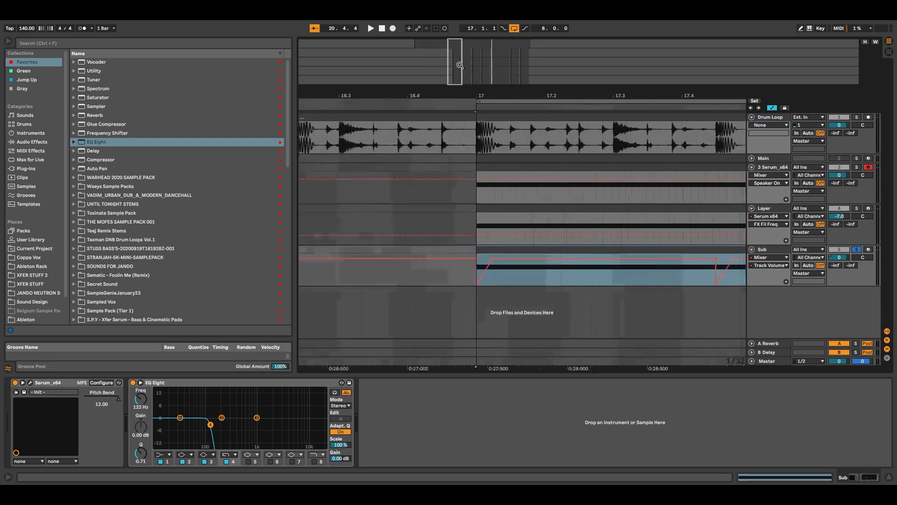
pyautogui.press('space')
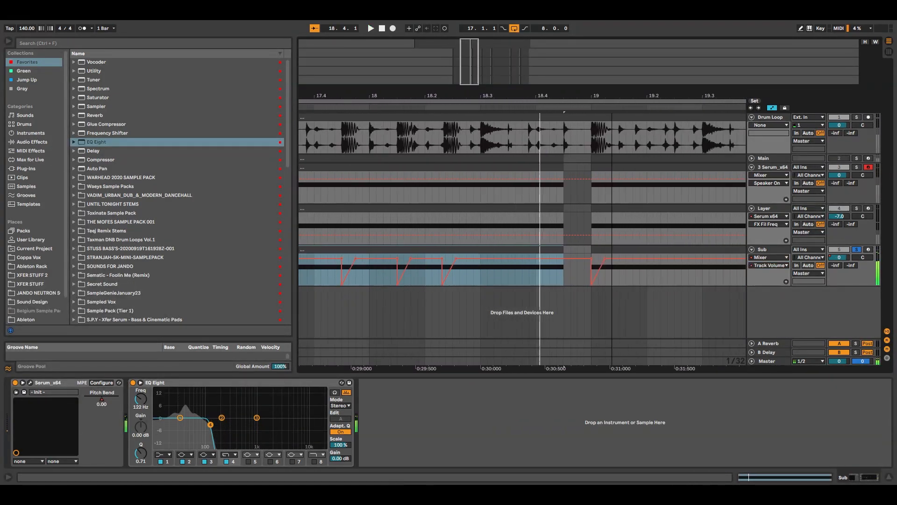
pyautogui.press('space')
# Display the Serum Pitch Bend automation on the Sub, Layer, and 3 Serum_x64 tracks to compare their curves
pyautogui.press('-')
pyautogui.click(769, 257)
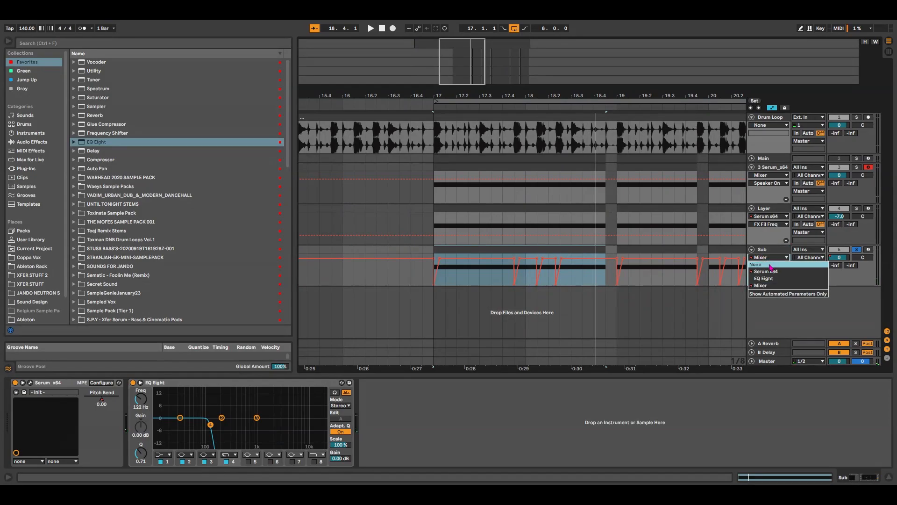
pyautogui.click(765, 271)
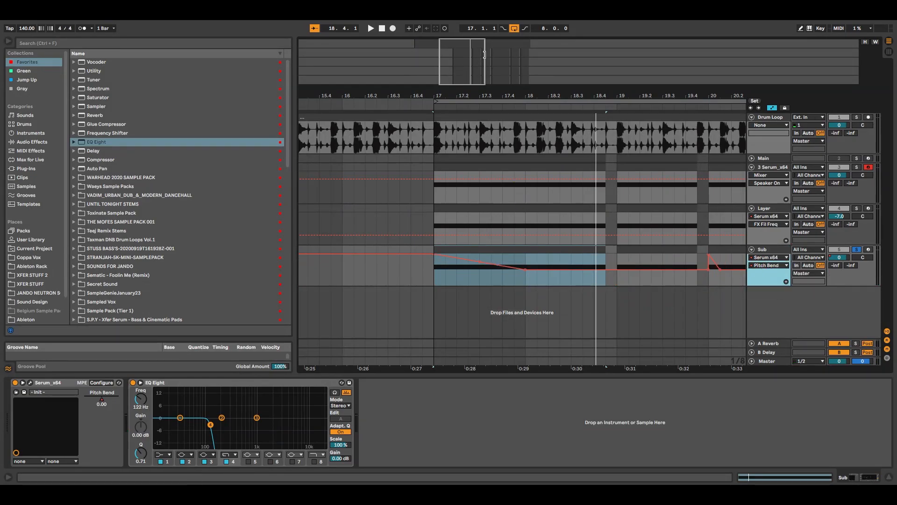
pyautogui.moveTo(484, 55)
pyautogui.mouseDown()
pyautogui.moveTo(520, 46)
pyautogui.moveTo(489, 72)
pyautogui.mouseUp()
pyautogui.click(782, 225)
pyautogui.click(777, 237)
pyautogui.click(780, 175)
pyautogui.click(773, 190)
# Play the 3 Serum_x64, Layer, and Sub tracks soloed one after another from bar 17, and finish by unsoloing them
pyautogui.click(366, 193)
pyautogui.press('s')
pyautogui.press('space')
pyautogui.press('space')
pyautogui.click(502, 229)
pyautogui.press('s')
pyautogui.press('space')
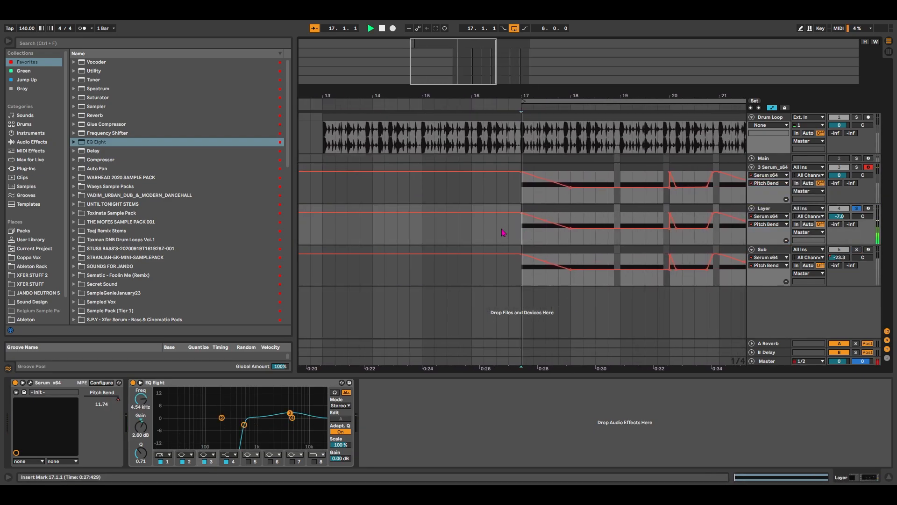
pyautogui.click(501, 277)
pyautogui.press('s')
pyautogui.press('space')
pyautogui.press('space')
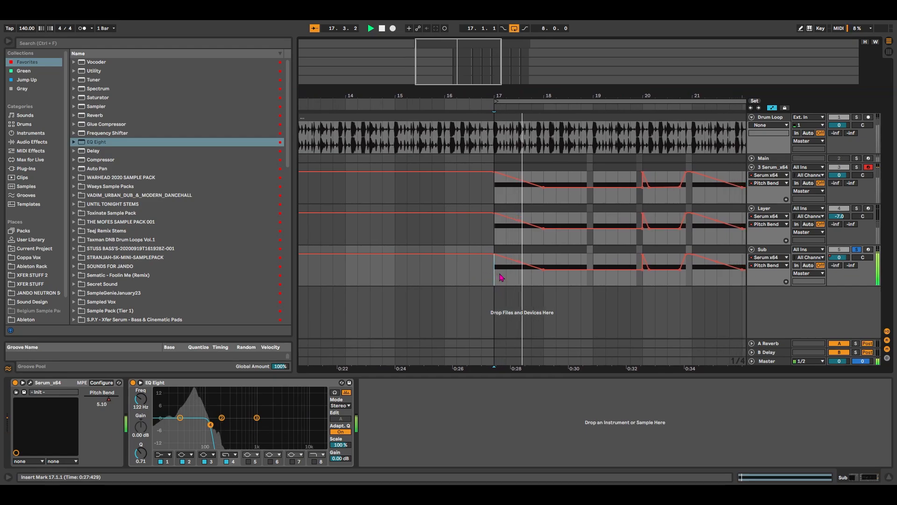
pyautogui.press('space')
pyautogui.press('s')
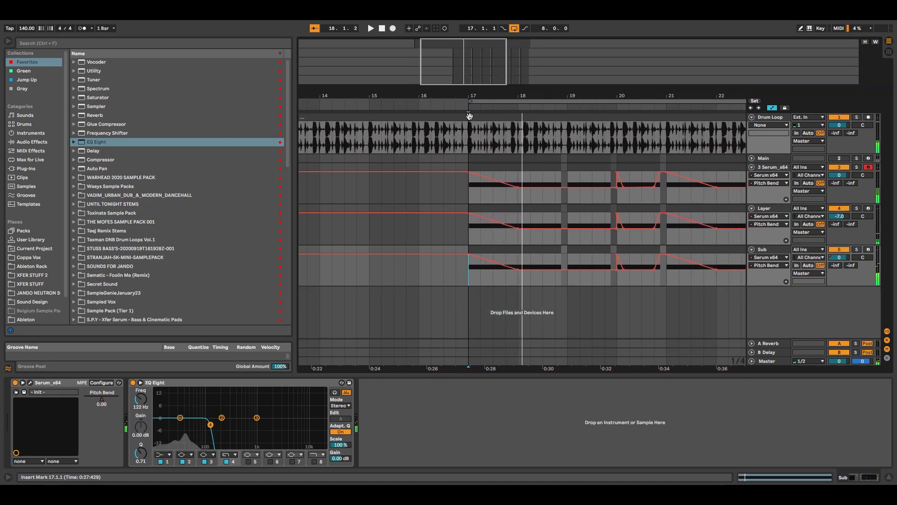
# Hide the automation lanes and play the full arrangement with all tracks from just before bar 17
pyautogui.moveTo(468, 67)
pyautogui.mouseDown()
pyautogui.moveTo(465, 50)
pyautogui.moveTo(471, 63)
pyautogui.mouseUp()
pyautogui.press('a')
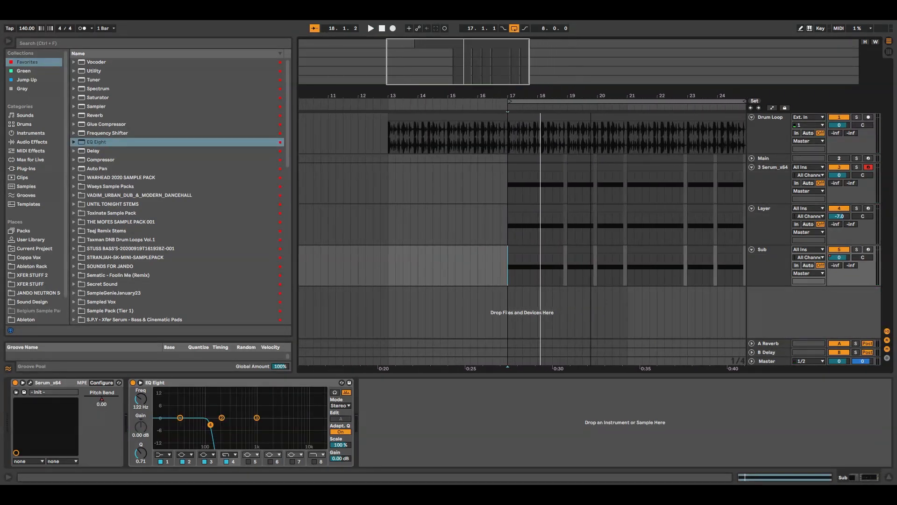
pyautogui.click(496, 185)
pyautogui.moveTo(476, 55); pyautogui.dragTo(478, 60)
pyautogui.press('space')
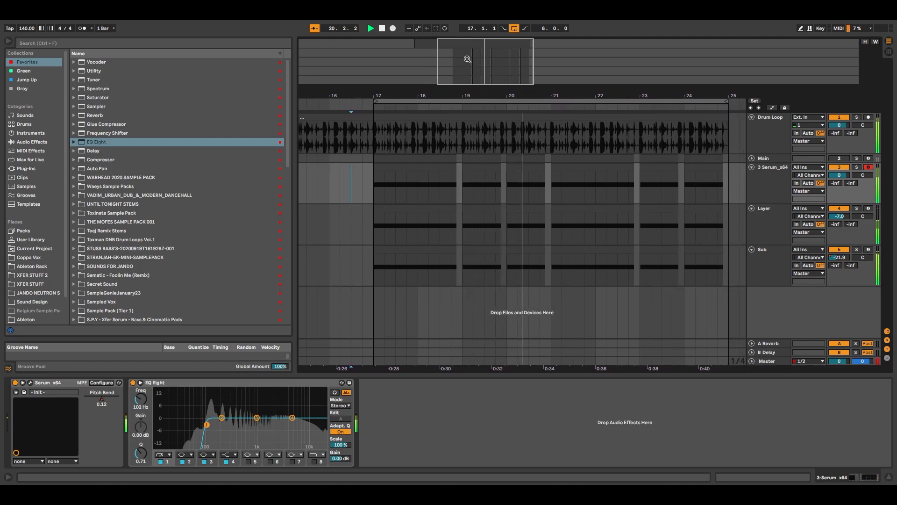
pyautogui.press('space')
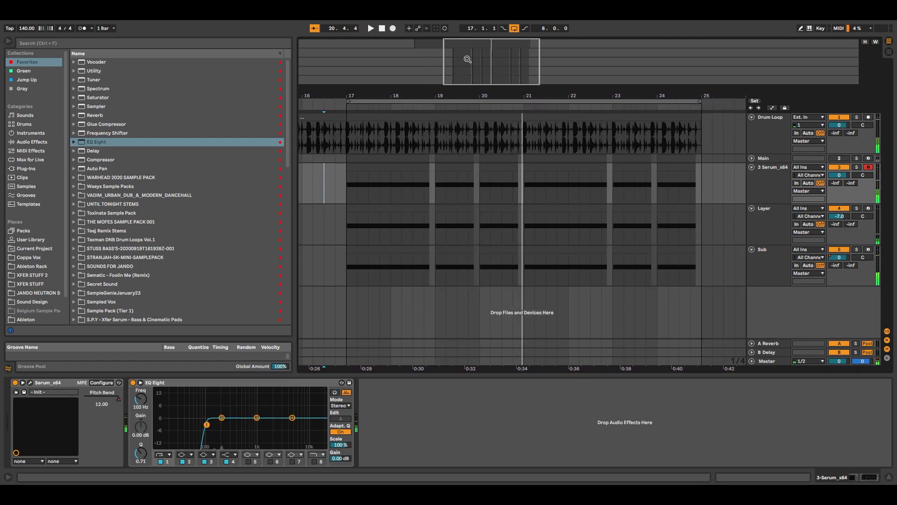